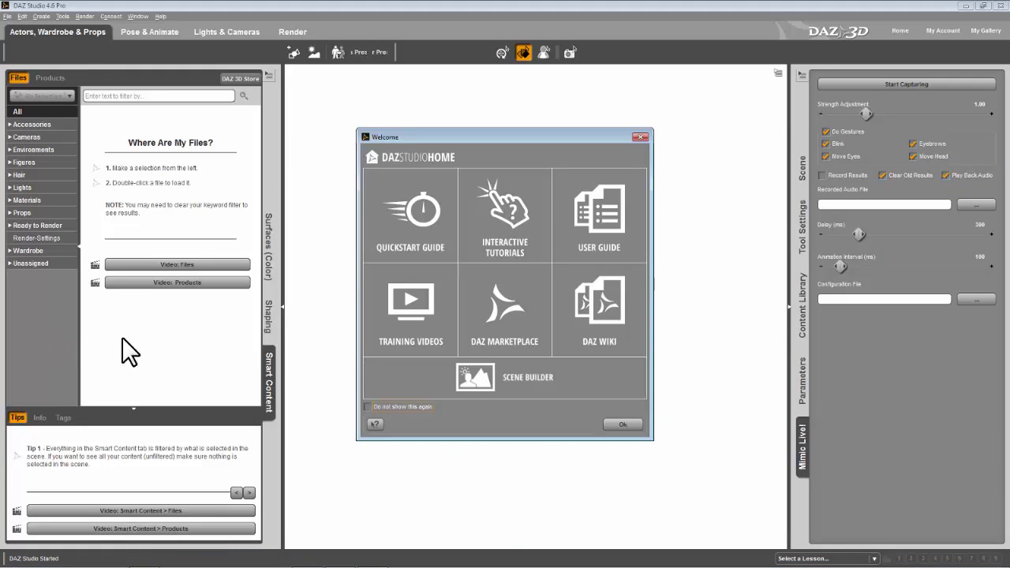
# Close the welcome dialog, load the Genesis figure into the empty scene, and list the accessories available for it
pyautogui.click(620, 424)
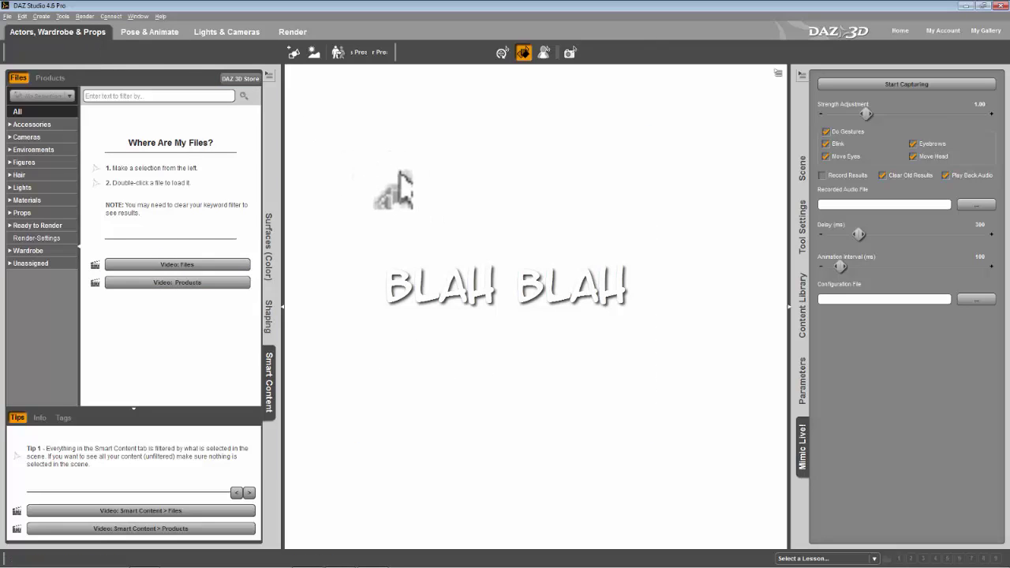
pyautogui.click(269, 391)
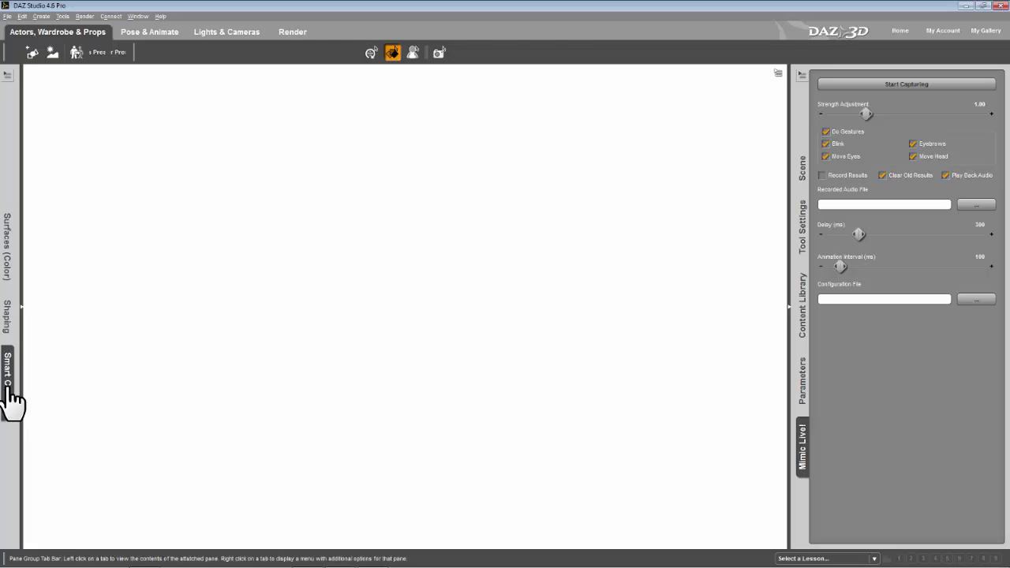
pyautogui.click(9, 399)
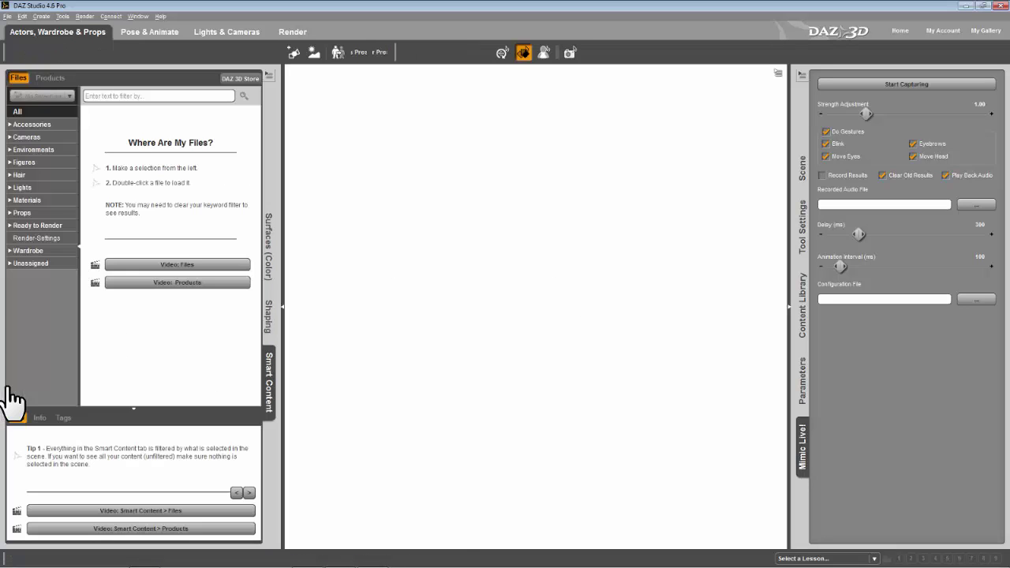
pyautogui.click(38, 164)
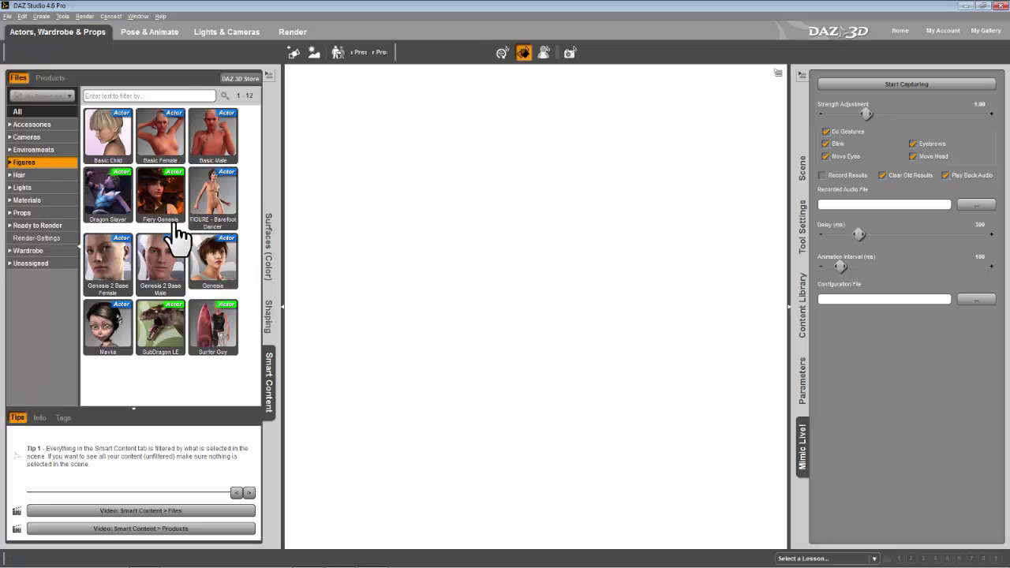
pyautogui.doubleClick(202, 256)
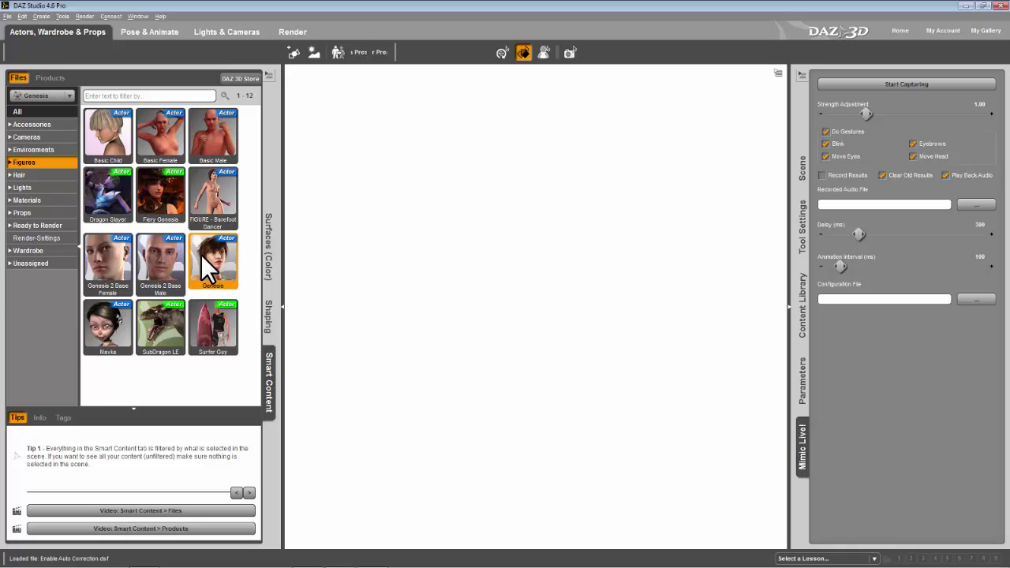
pyautogui.click(31, 124)
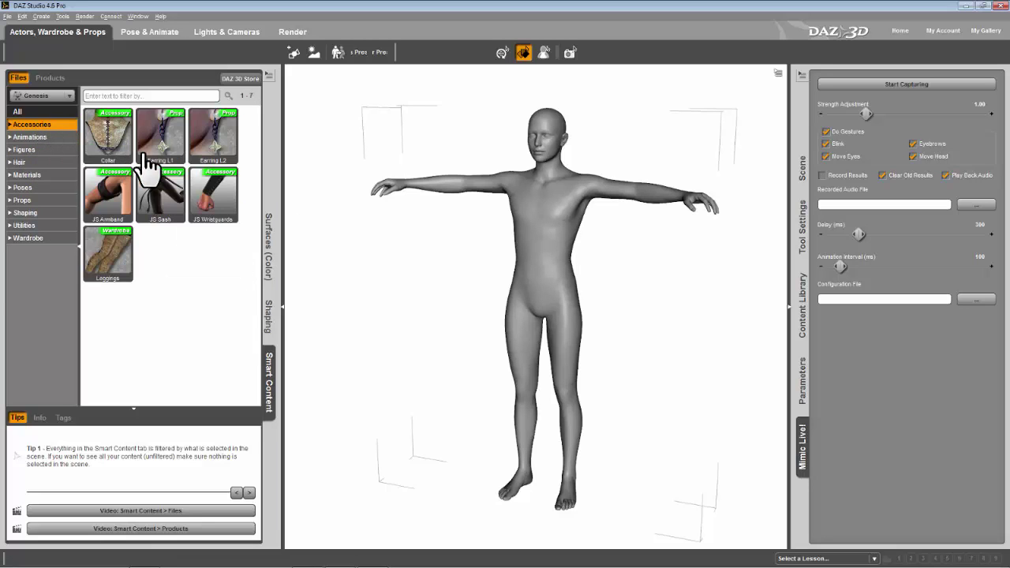
# Browse the content library's Poser Formats to the SummerShoes folder under Poser 7, Figures, RPublishing
pyautogui.click(803, 315)
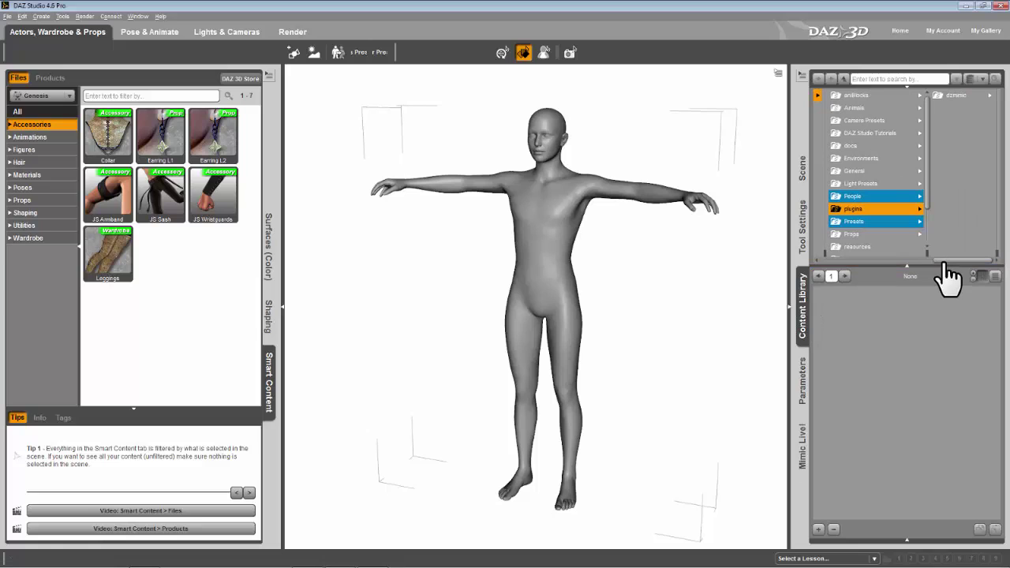
pyautogui.moveTo(942, 263); pyautogui.dragTo(830, 294)
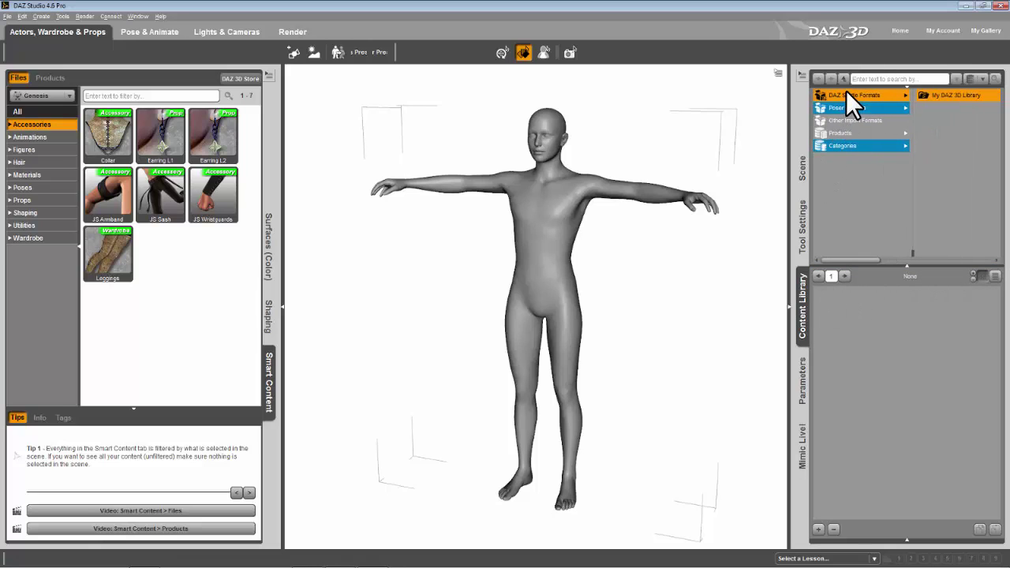
pyautogui.click(860, 109)
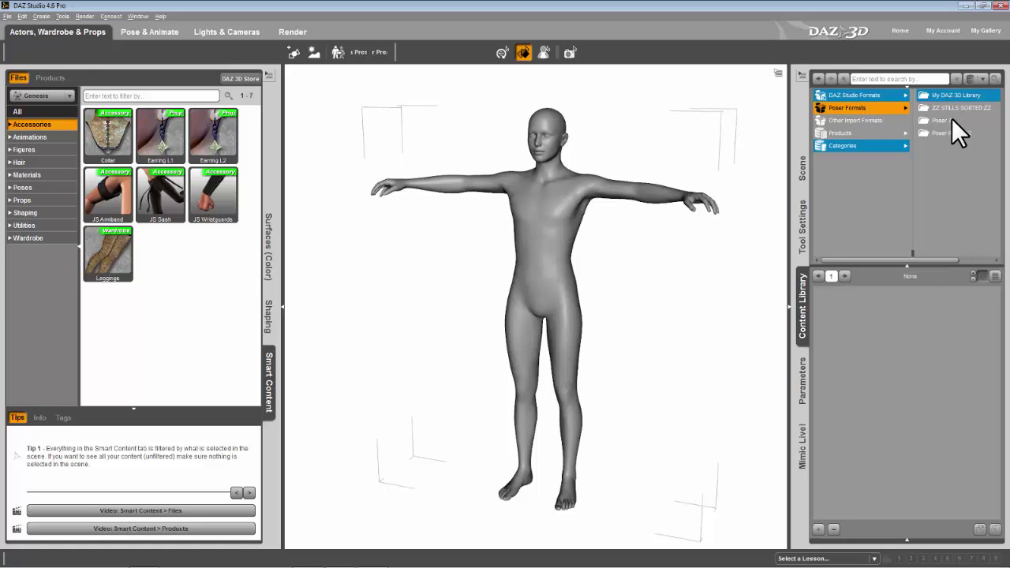
pyautogui.click(951, 118)
pyautogui.click(939, 107)
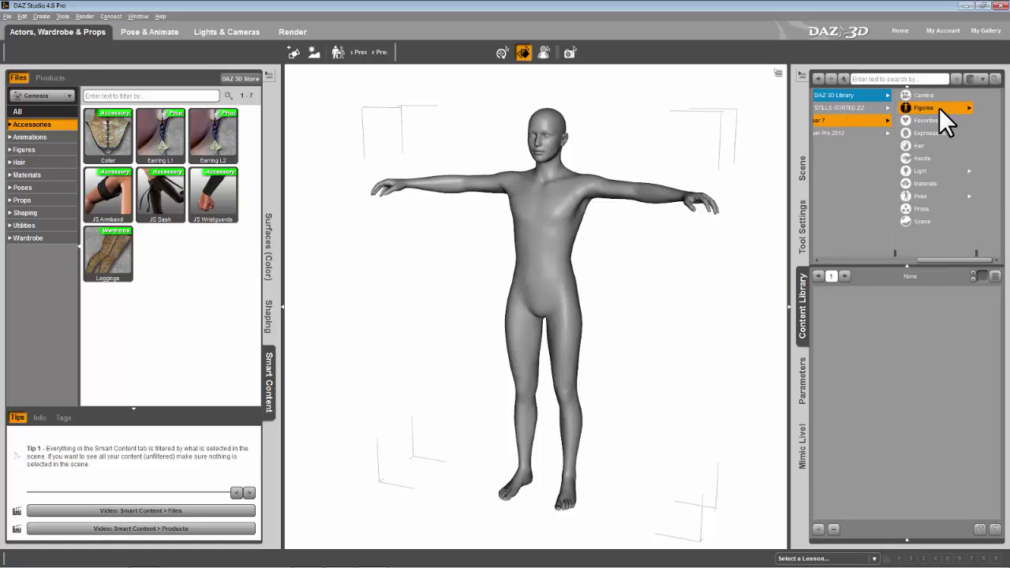
pyautogui.click(950, 93)
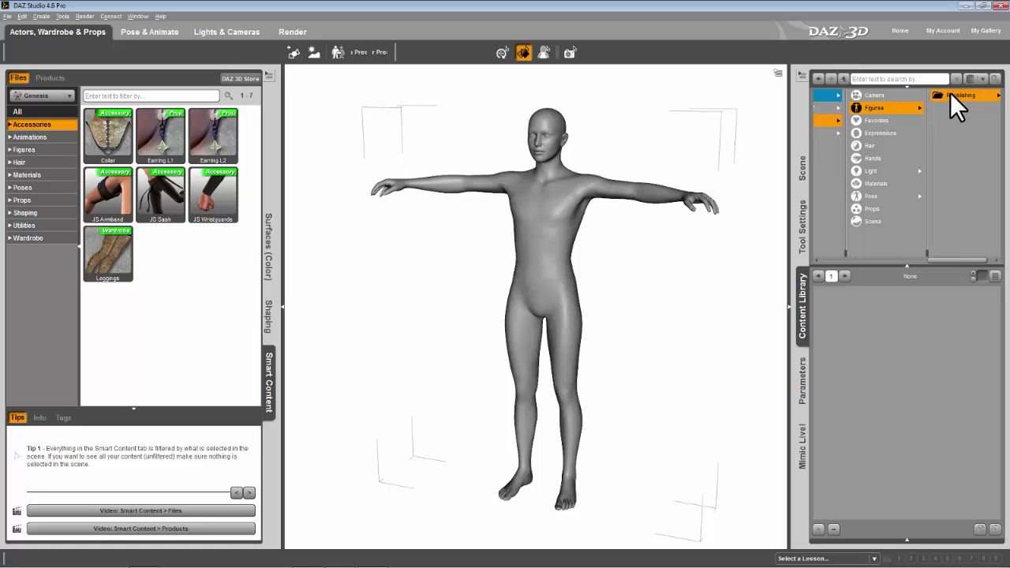
pyautogui.click(950, 94)
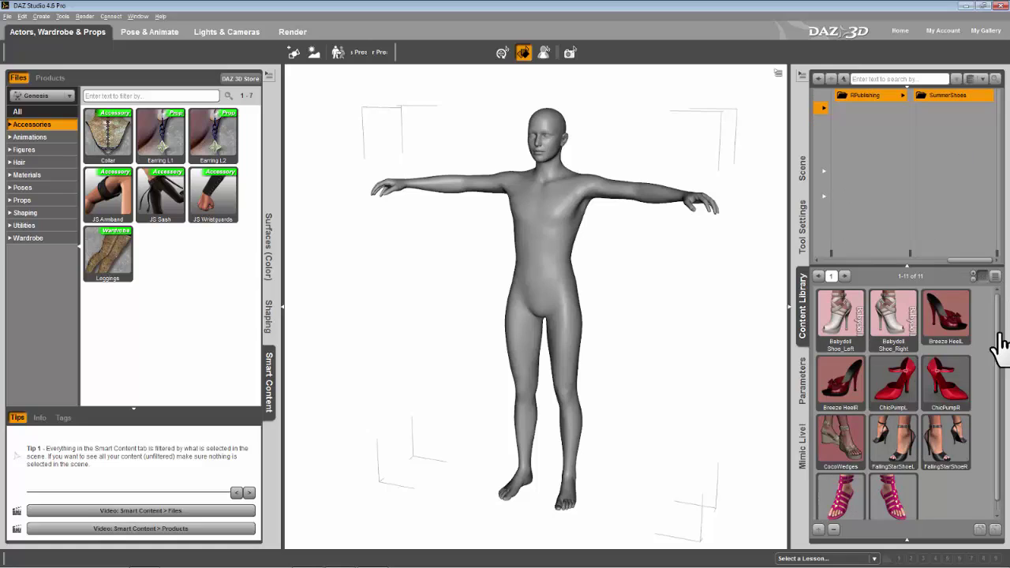
pyautogui.scroll(-1, 1001, 363)
pyautogui.scroll(1, 995, 339)
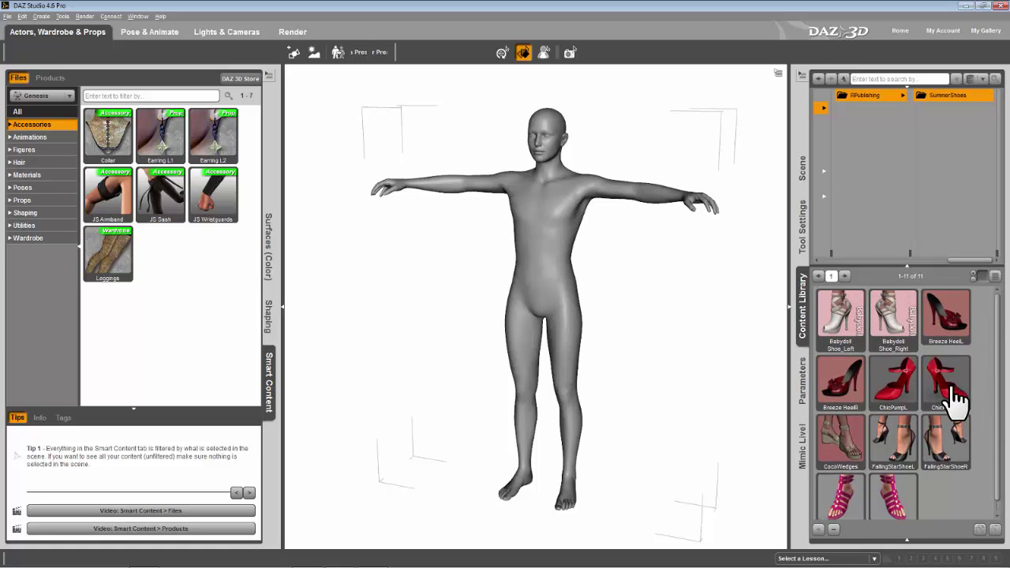
# Apply the ChicPumpR shoe to the Genesis figure and choose Victoria 4 as its original figure for Auto-Fit
pyautogui.moveTo(945, 383); pyautogui.dragTo(506, 419)
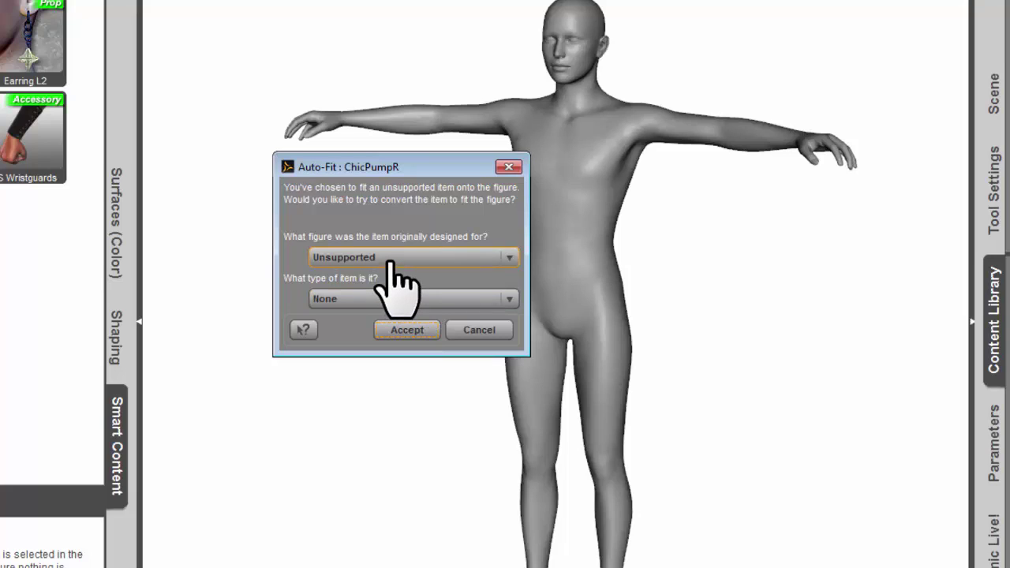
pyautogui.click(506, 256)
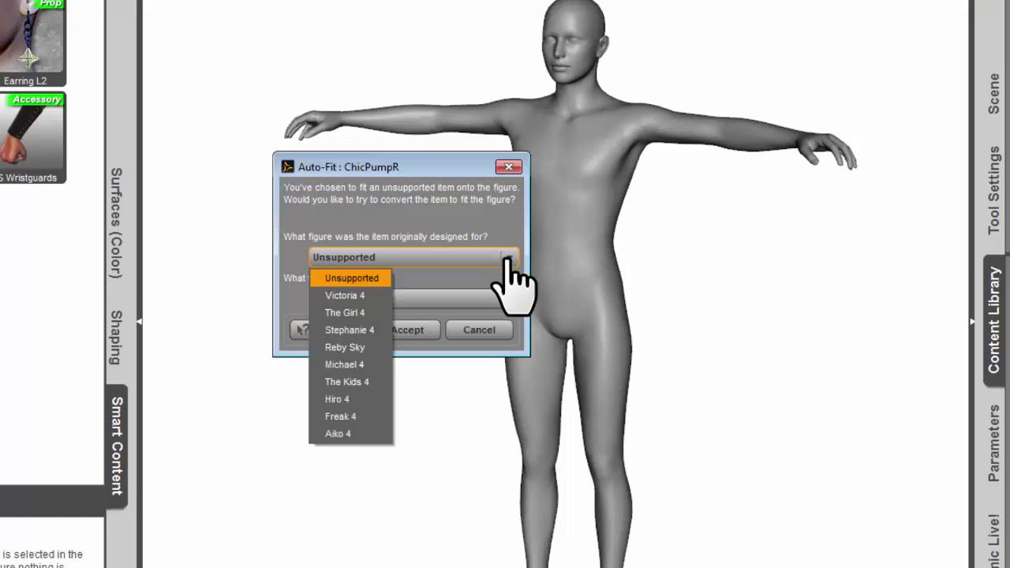
pyautogui.click(375, 298)
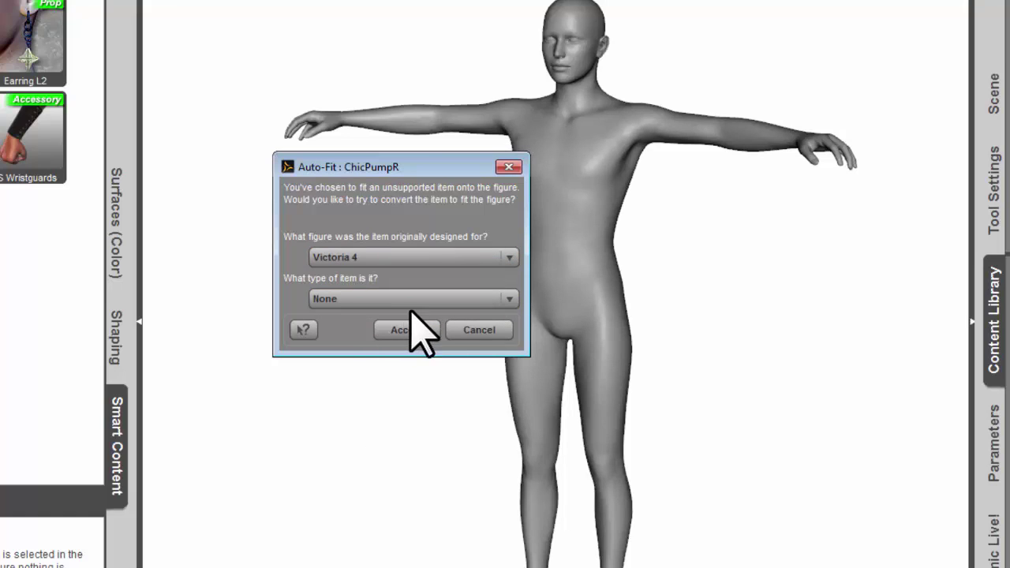
# Review the Auto-Fit item types, set the shoe's type to None, and accept the conversion
pyautogui.click(508, 300)
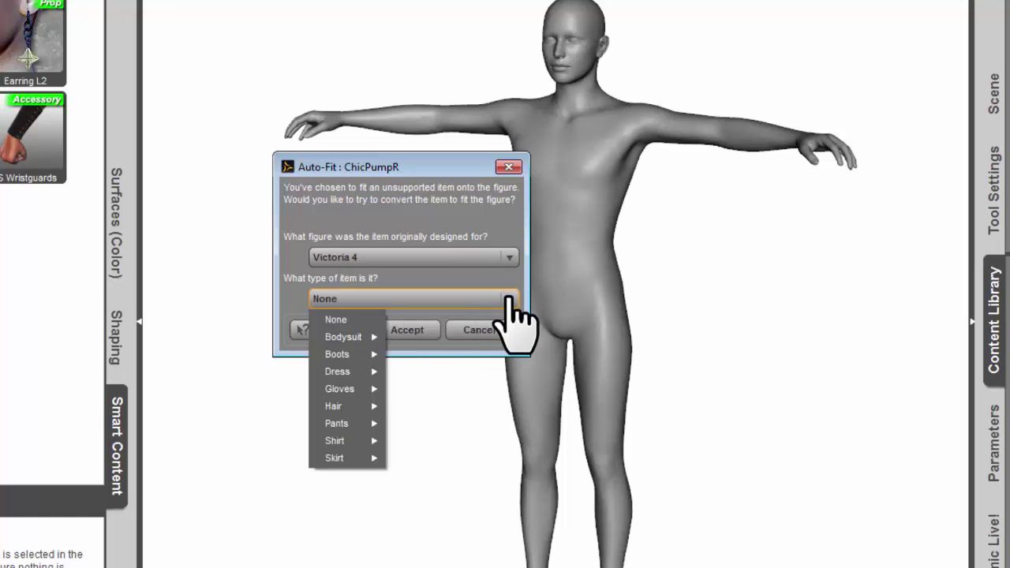
pyautogui.moveTo(344, 444)
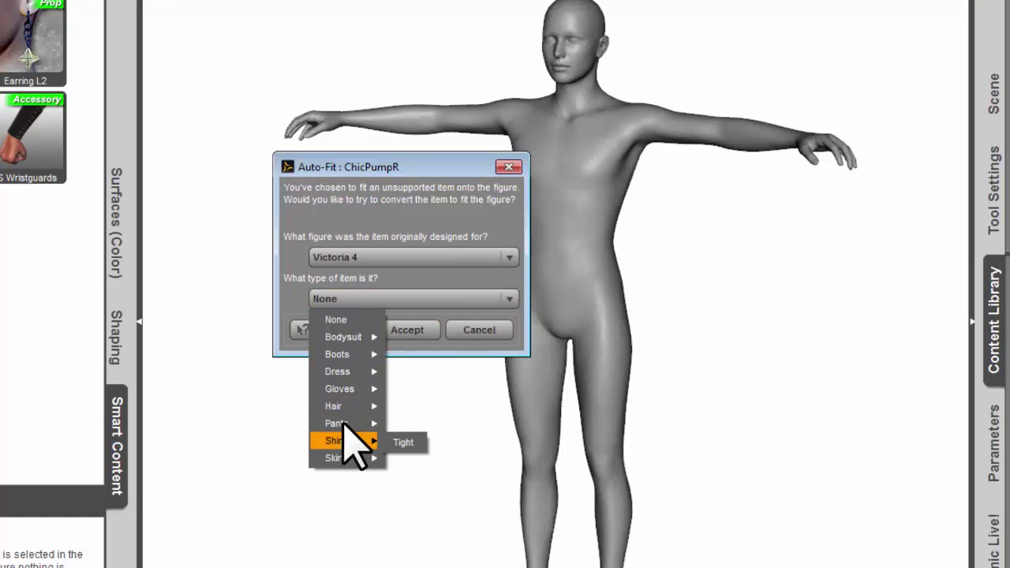
pyautogui.moveTo(341, 357)
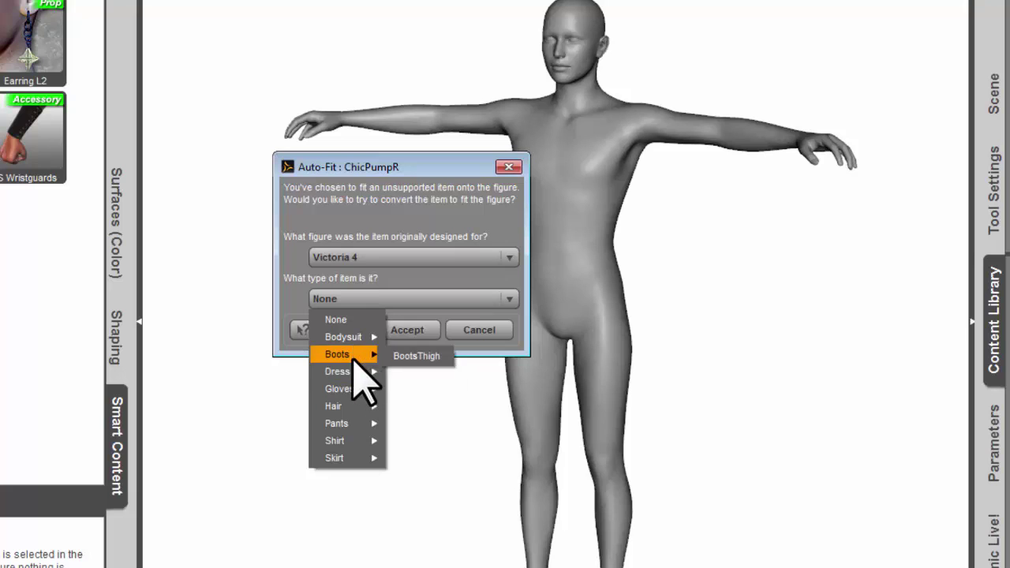
pyautogui.moveTo(351, 462)
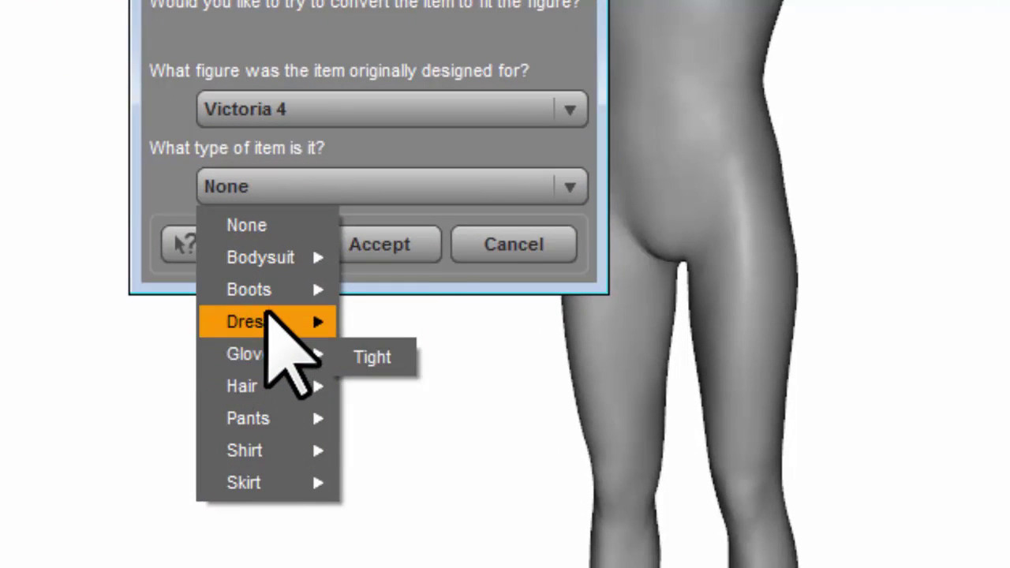
pyautogui.moveTo(334, 338)
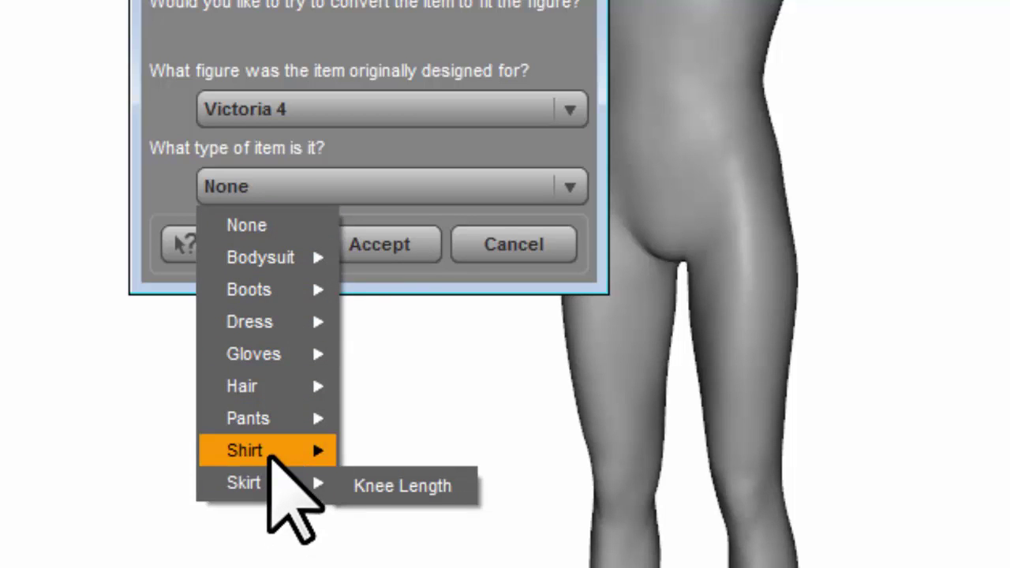
pyautogui.moveTo(271, 277)
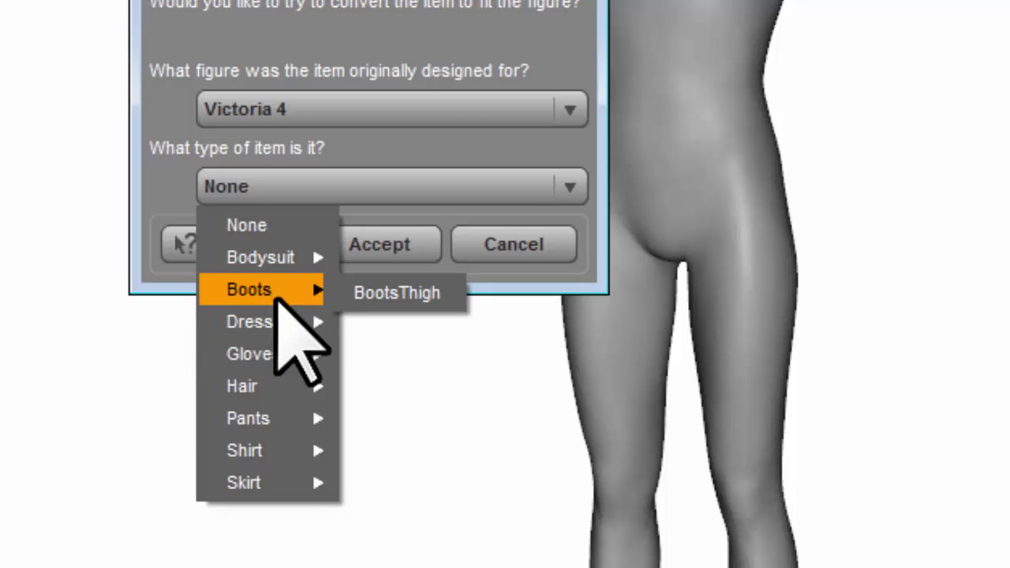
pyautogui.moveTo(278, 352)
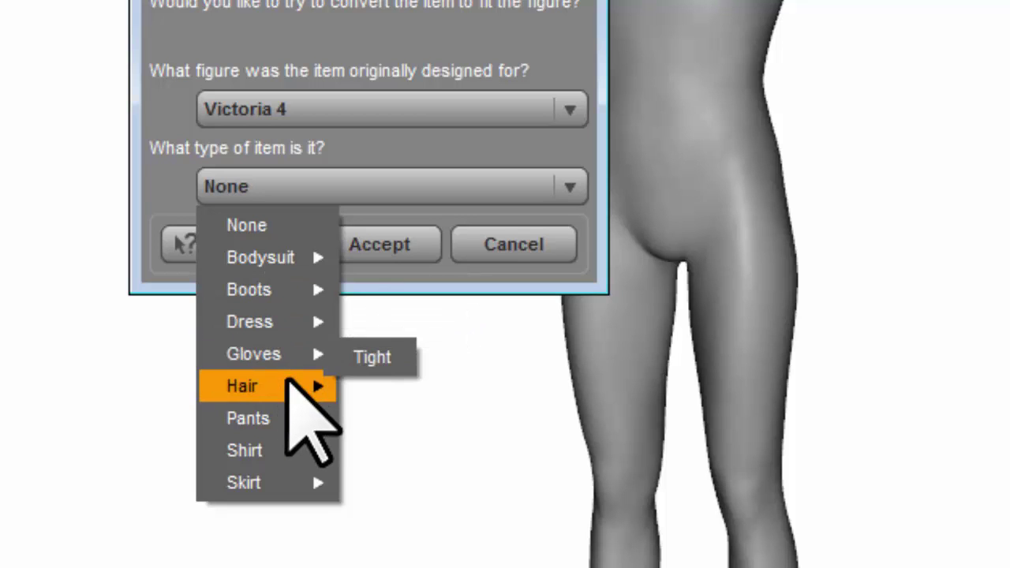
pyautogui.click(245, 229)
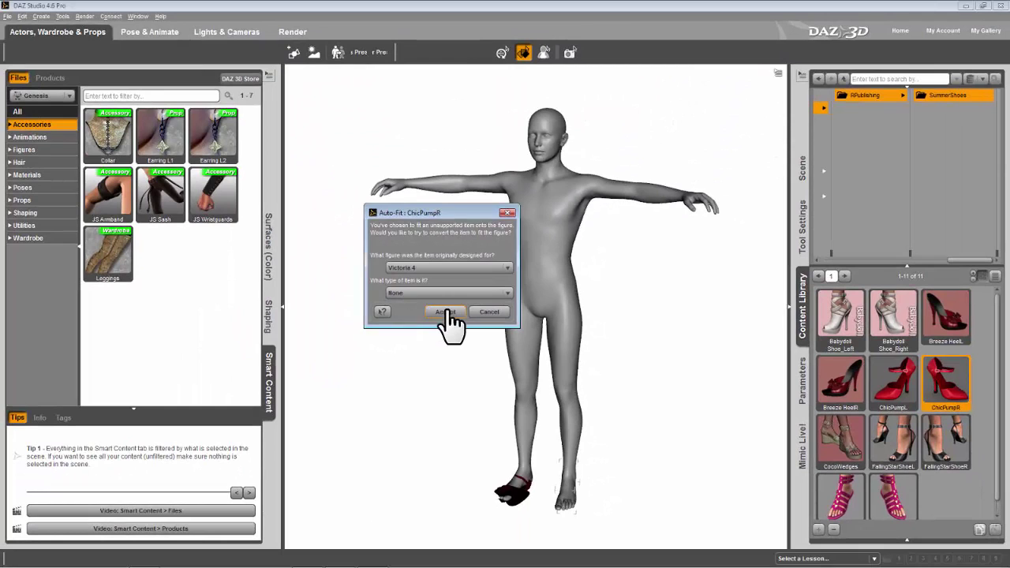
pyautogui.click(446, 311)
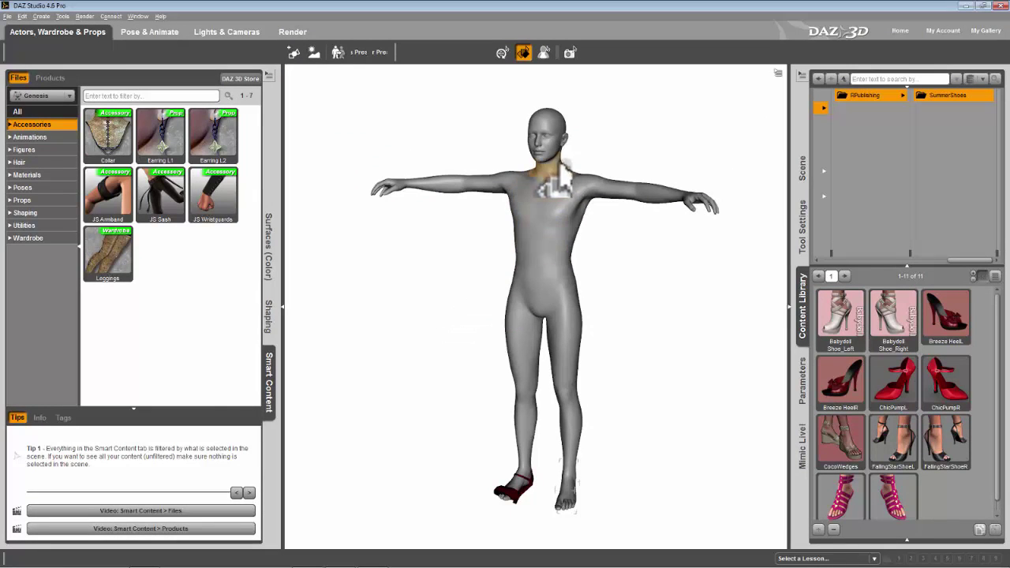
# Frame the figure's feet and orbit to a side view to examine how the shoe fits
pyautogui.click(517, 493)
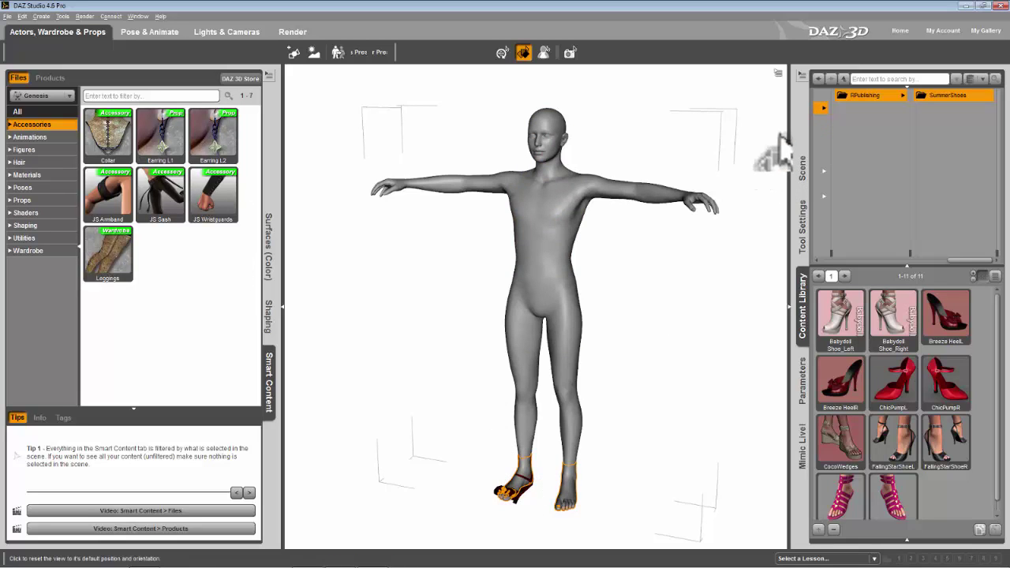
pyautogui.moveTo(780, 154)
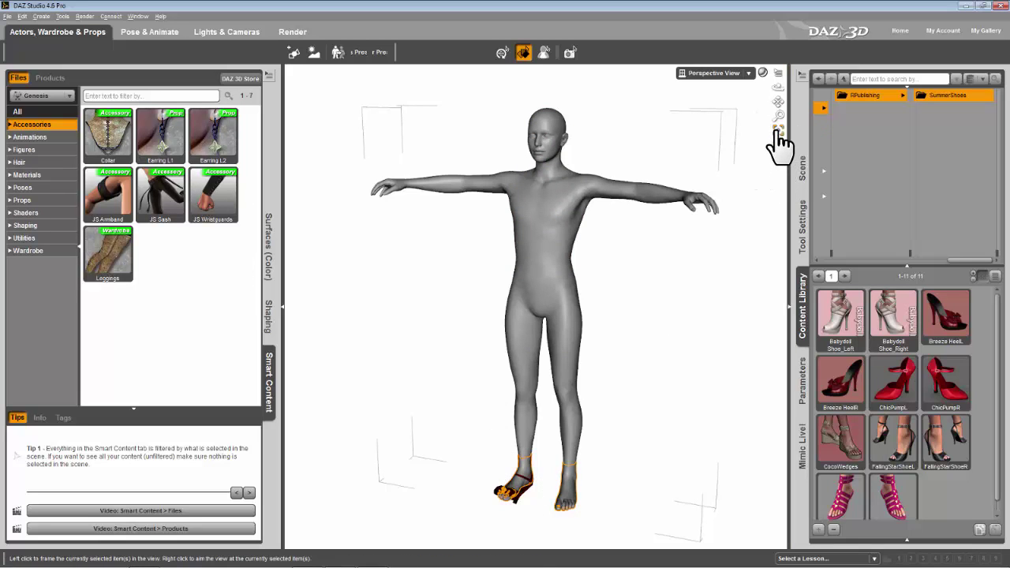
pyautogui.click(778, 131)
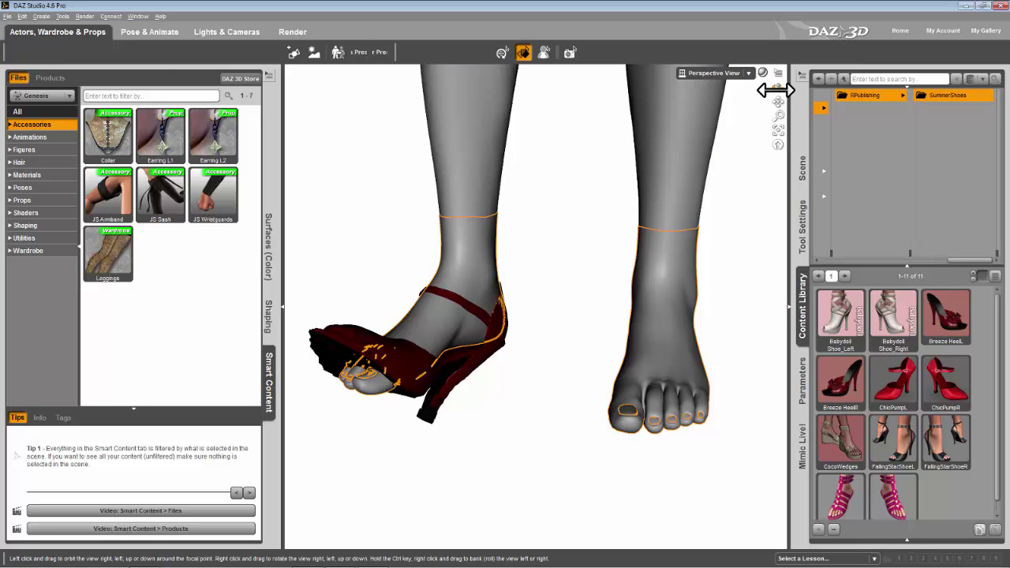
pyautogui.moveTo(775, 90); pyautogui.dragTo(670, 98)
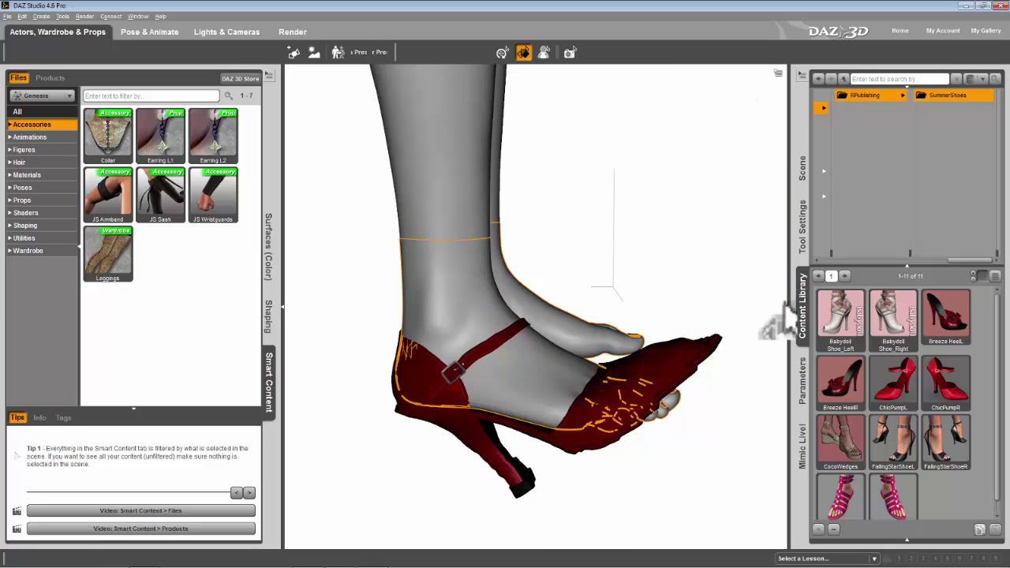
# Examine Genesis's Transforms, Misc and Mesh Resolution parameters, including the subdivision algorithm choices, leaving the algorithm on Catmark
pyautogui.click(802, 367)
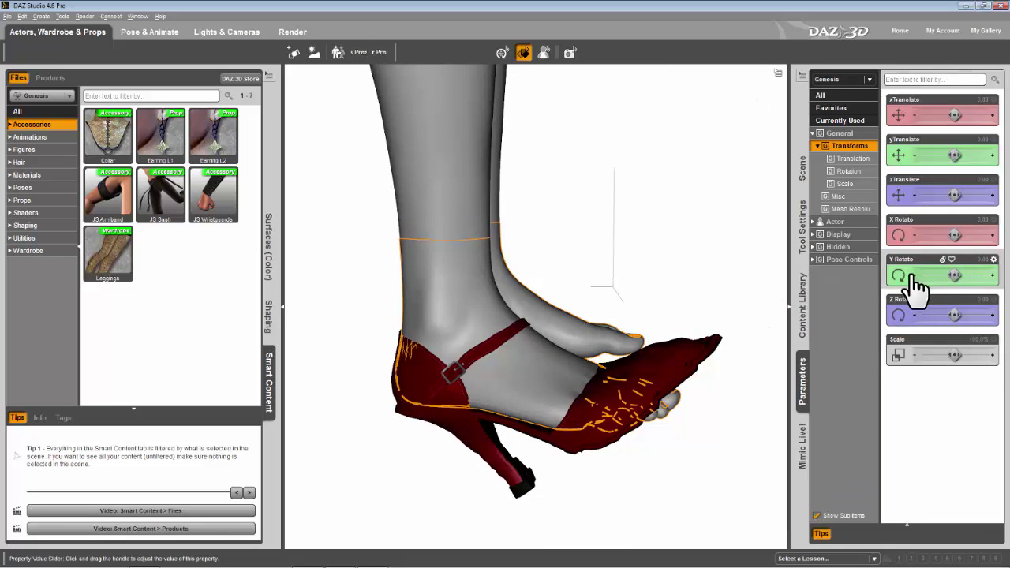
pyautogui.click(888, 314)
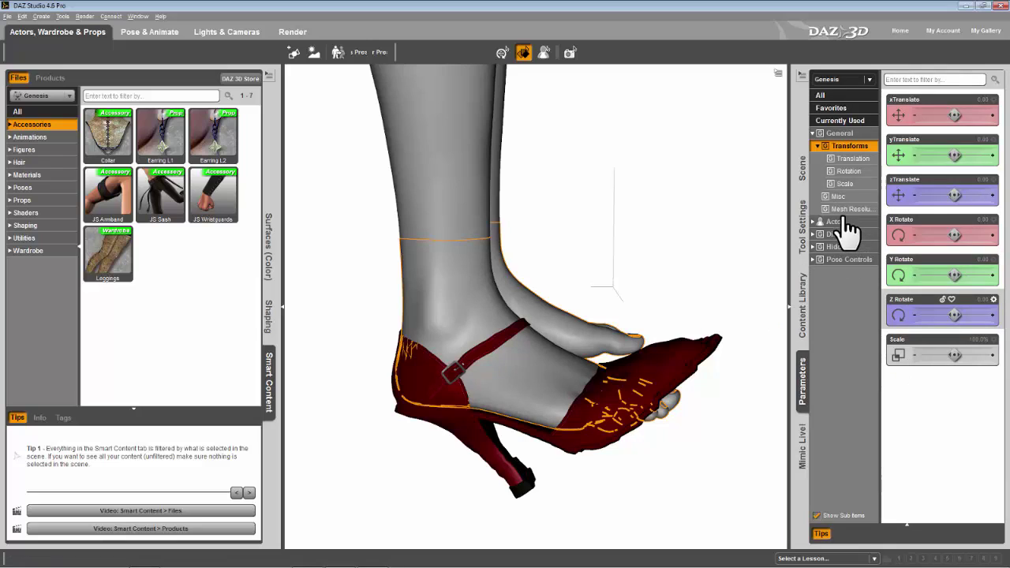
pyautogui.click(852, 197)
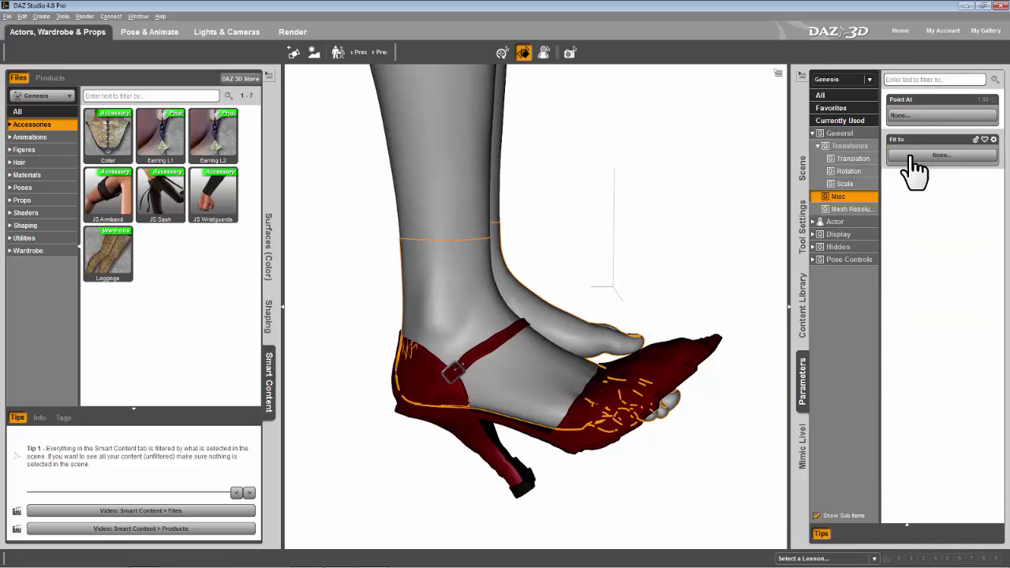
pyautogui.click(863, 212)
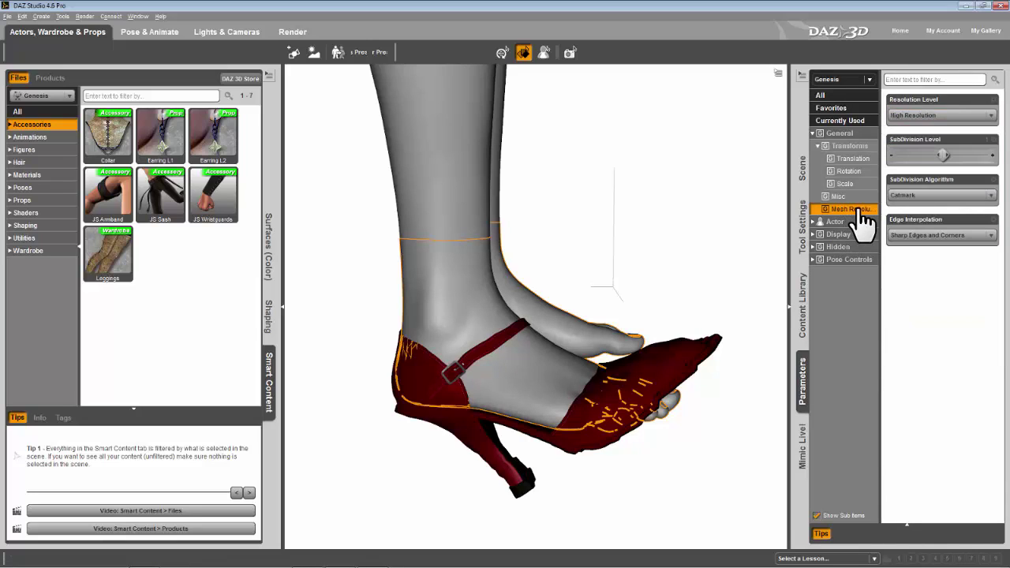
pyautogui.click(993, 204)
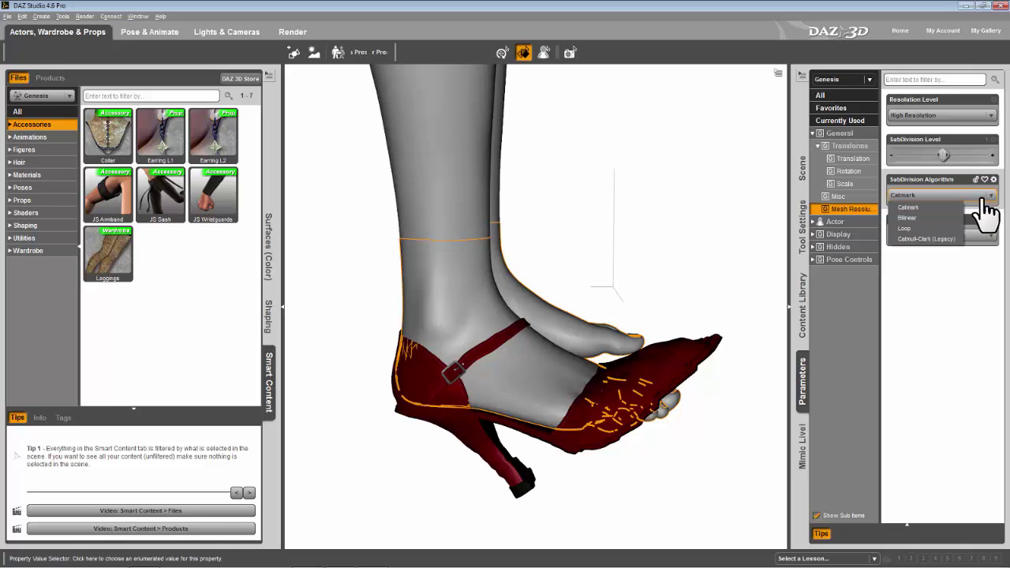
pyautogui.click(928, 209)
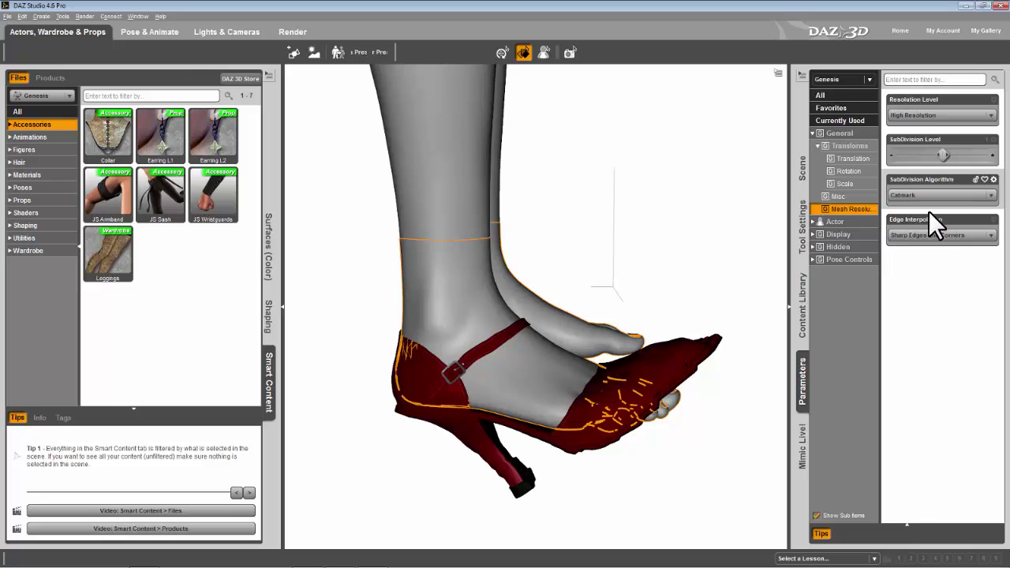
# Try the Bilinear subdivision algorithm on Genesis, then set the algorithm to Loop
pyautogui.click(992, 197)
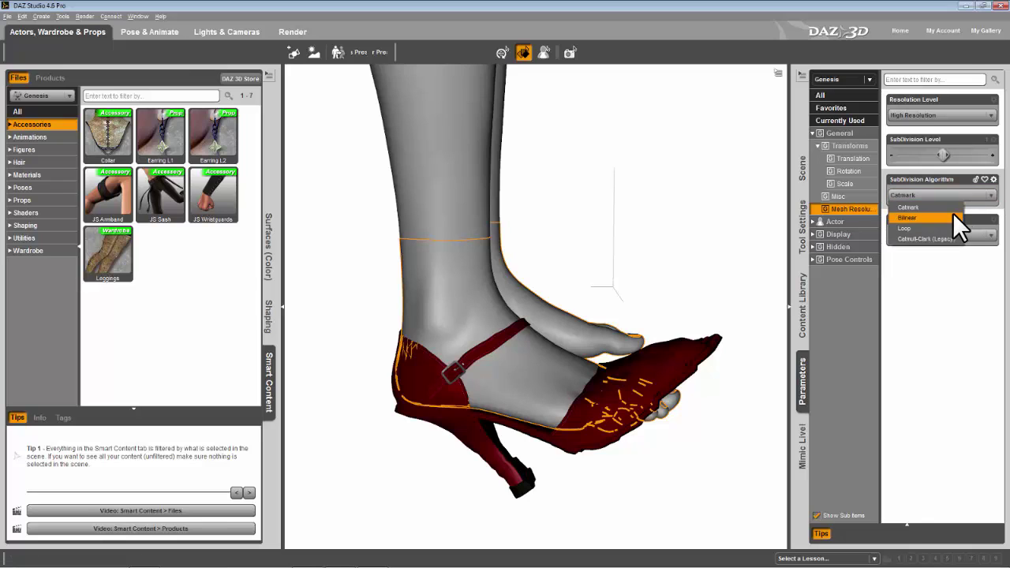
pyautogui.click(953, 217)
pyautogui.click(993, 209)
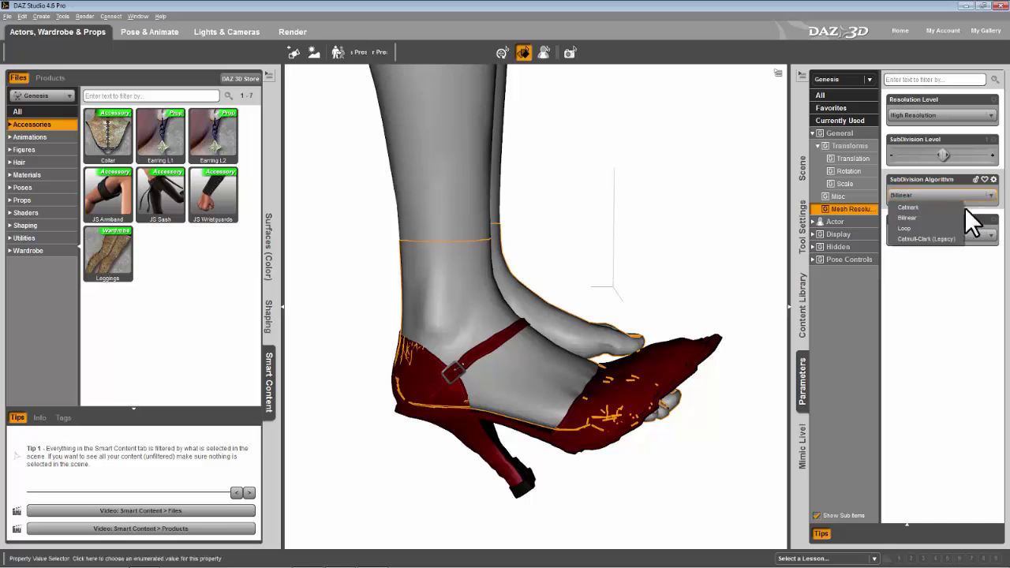
pyautogui.click(934, 226)
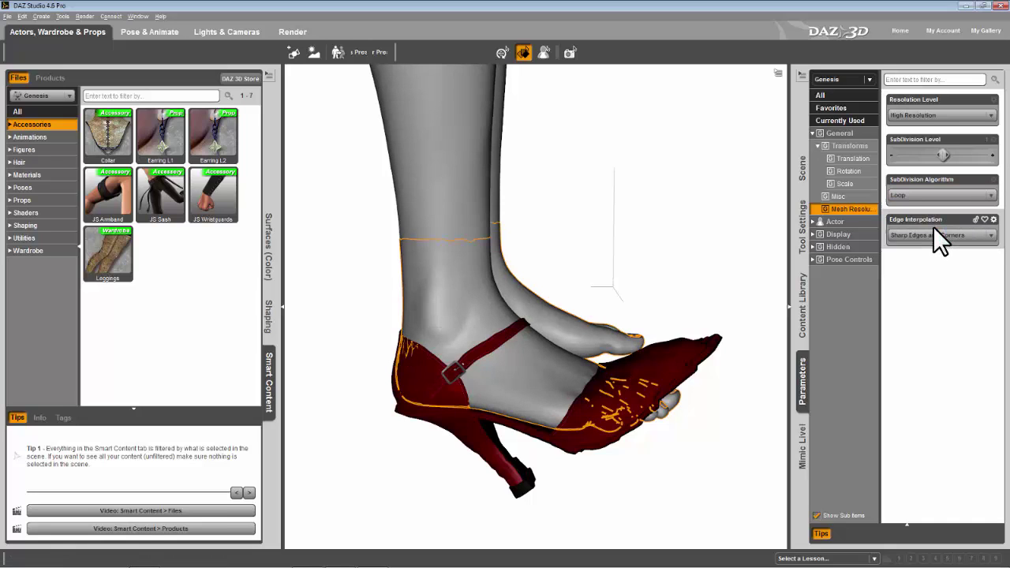
# Orbit to the other side of the feet and zoom in to inspect how the shoe fits
pyautogui.moveTo(754, 79)
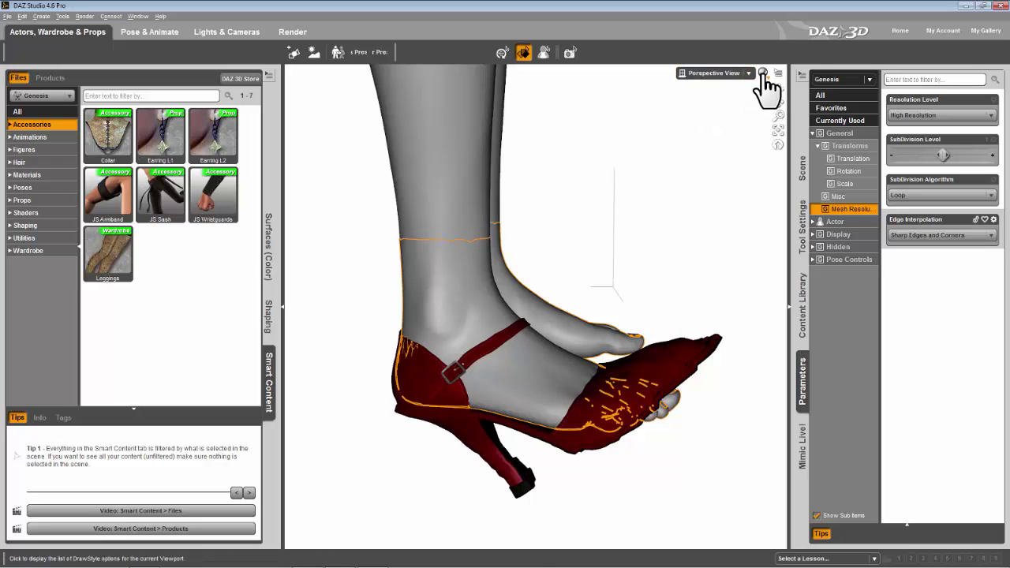
pyautogui.moveTo(778, 88); pyautogui.dragTo(584, 93)
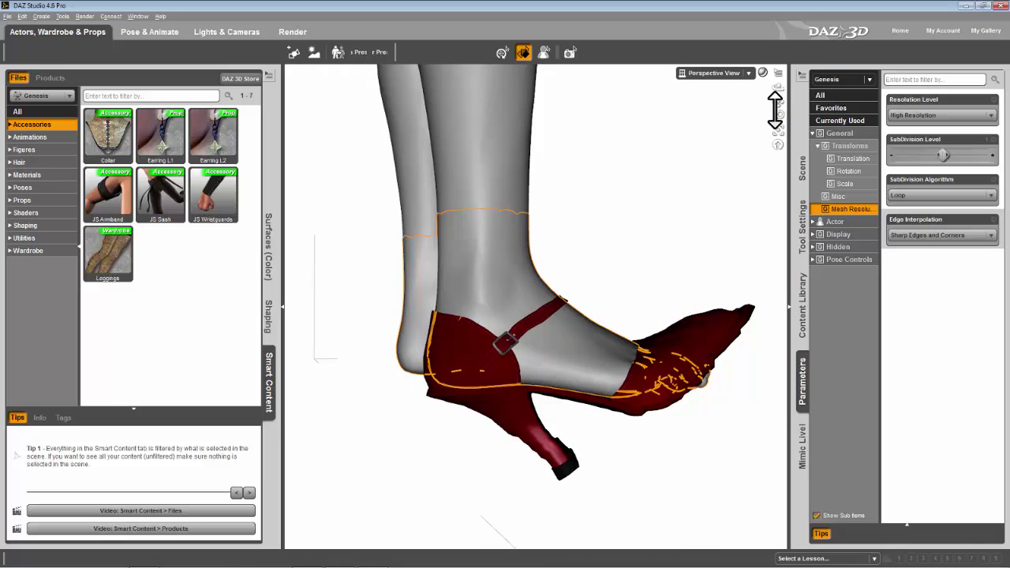
pyautogui.moveTo(775, 110); pyautogui.dragTo(775, 91)
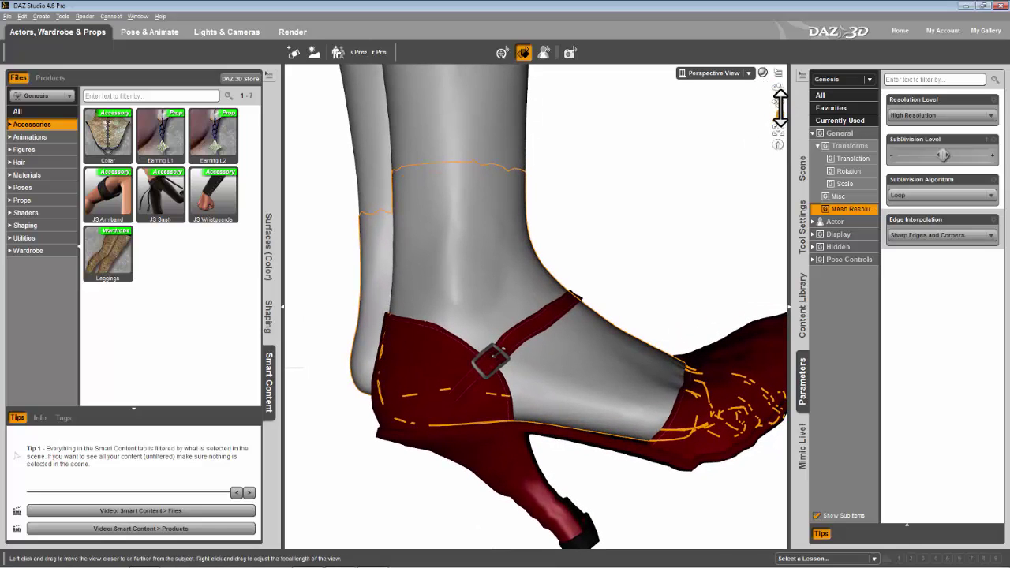
pyautogui.moveTo(776, 99)
pyautogui.mouseDown()
pyautogui.moveTo(767, 69)
pyautogui.moveTo(766, 94)
pyautogui.mouseUp()
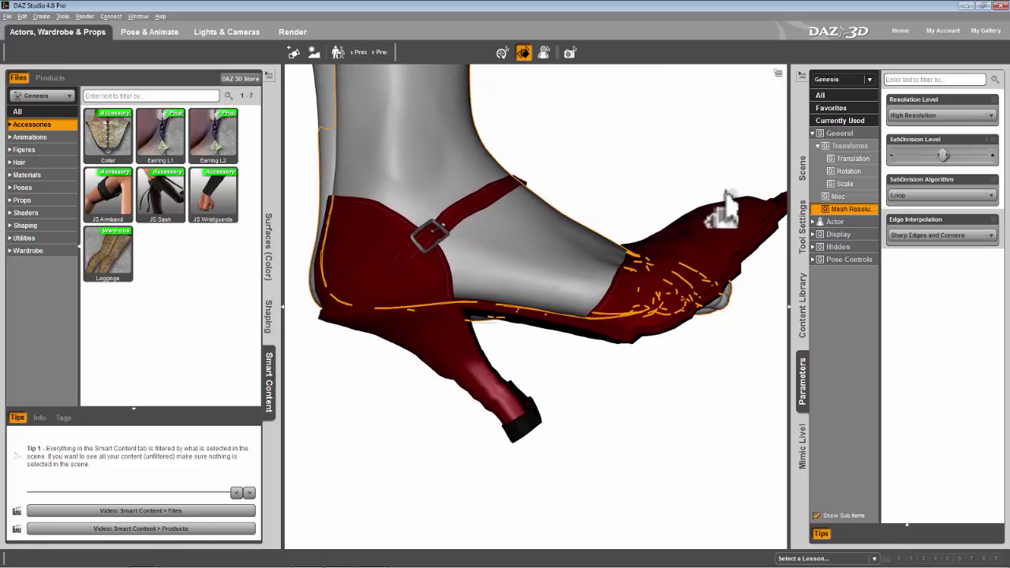
# Select Genesis's Right Toes bone in the scene hierarchy, set its Bend to -2.91, and inspect the foot from the front
pyautogui.click(805, 177)
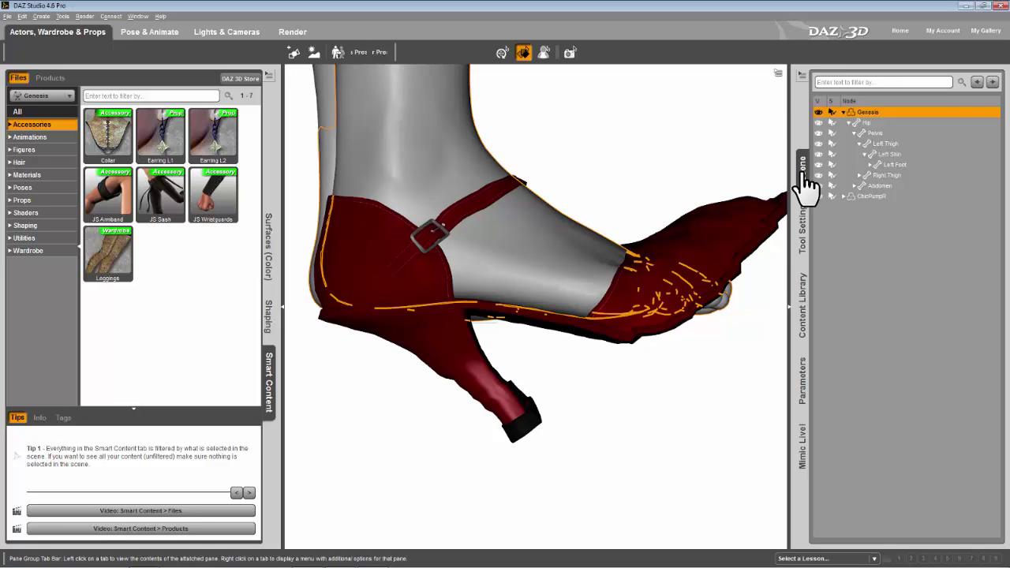
pyautogui.click(854, 133)
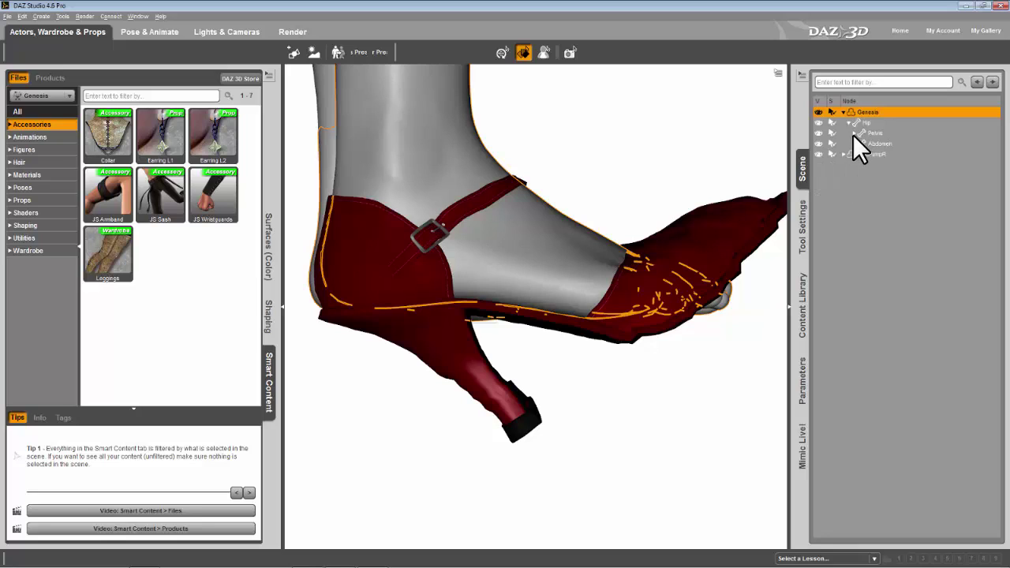
pyautogui.click(853, 133)
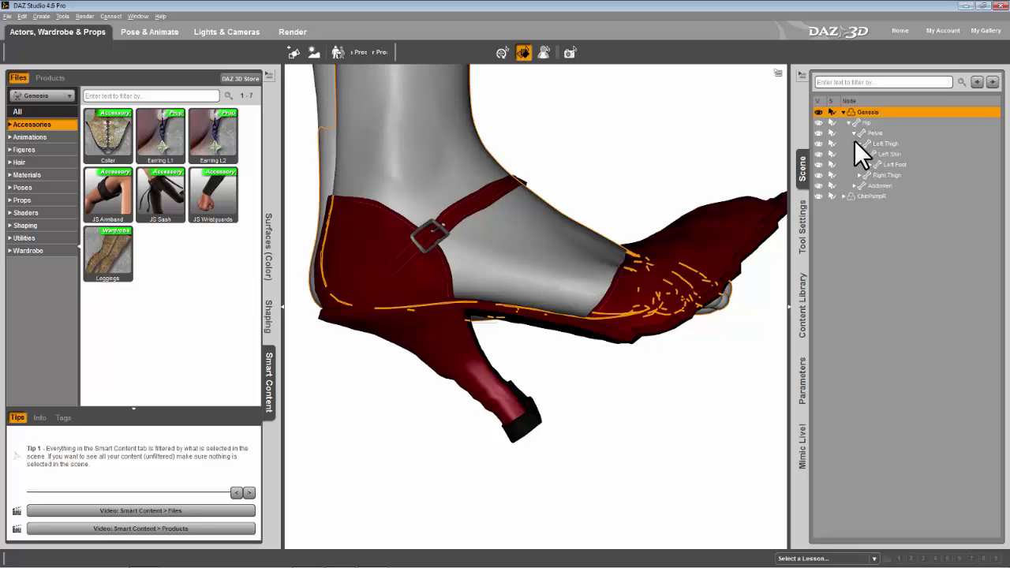
pyautogui.click(855, 185)
pyautogui.click(859, 174)
pyautogui.click(863, 186)
pyautogui.click(869, 196)
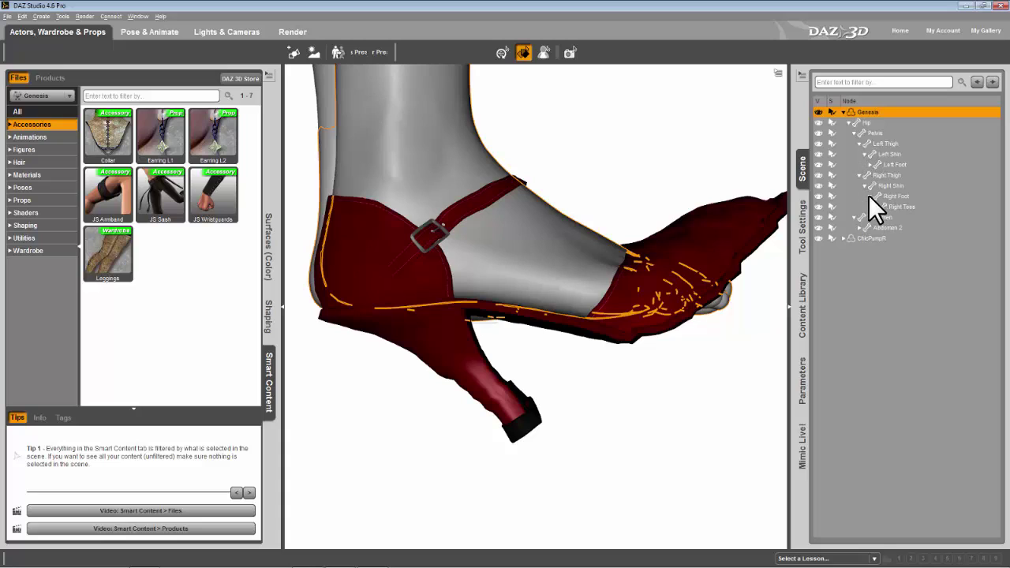
pyautogui.click(889, 207)
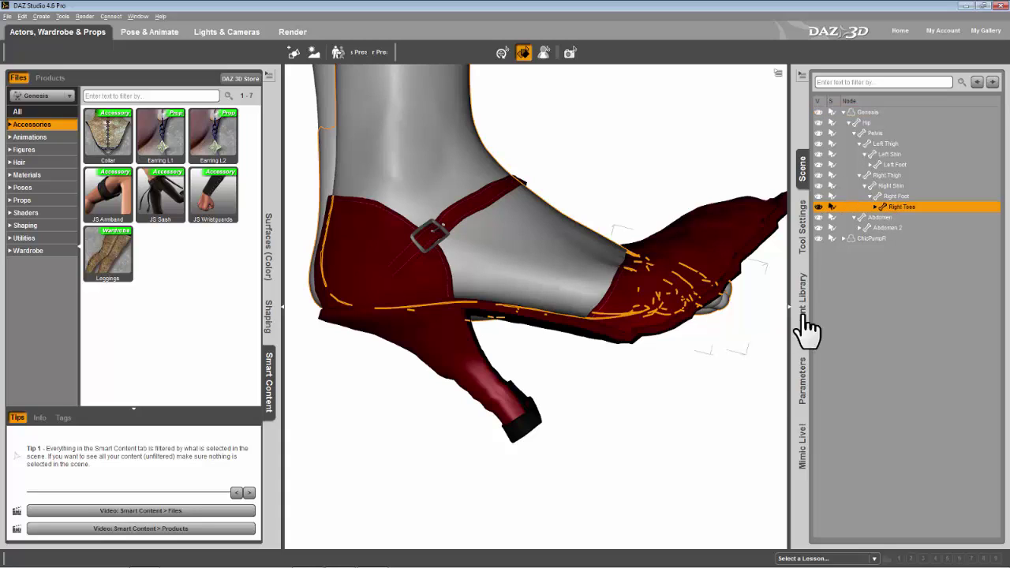
pyautogui.click(803, 383)
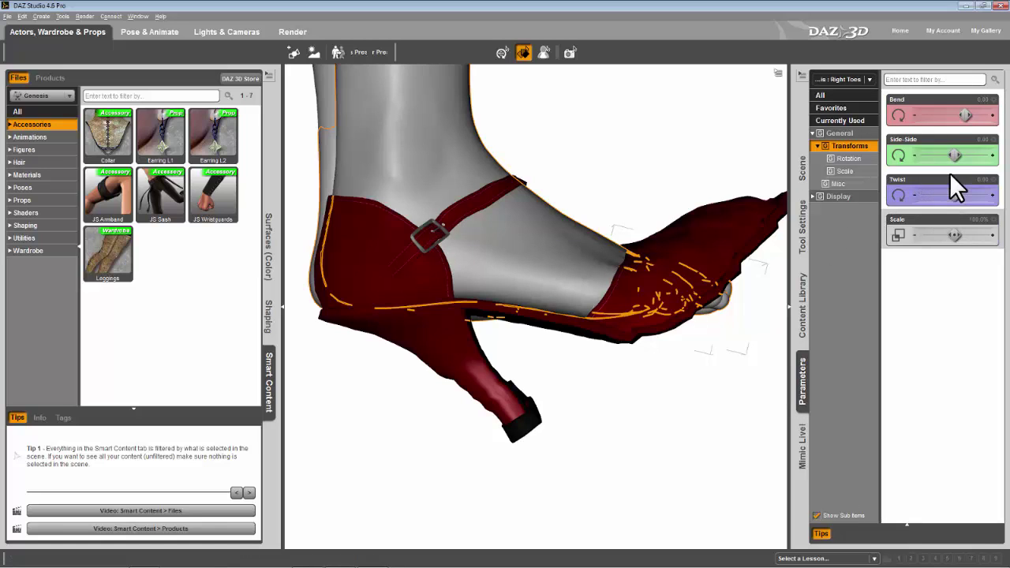
pyautogui.moveTo(965, 117); pyautogui.dragTo(953, 151)
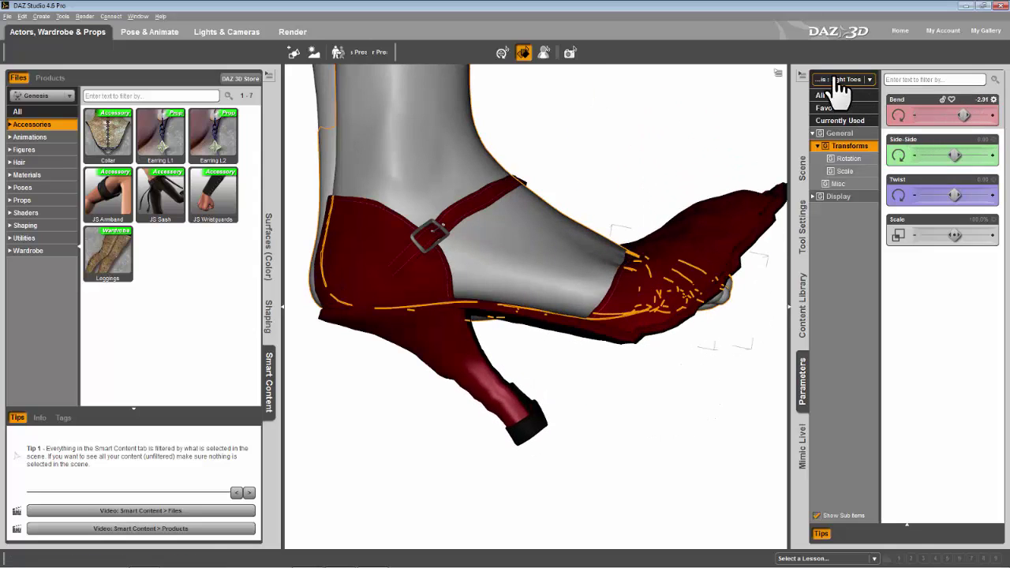
pyautogui.moveTo(775, 106)
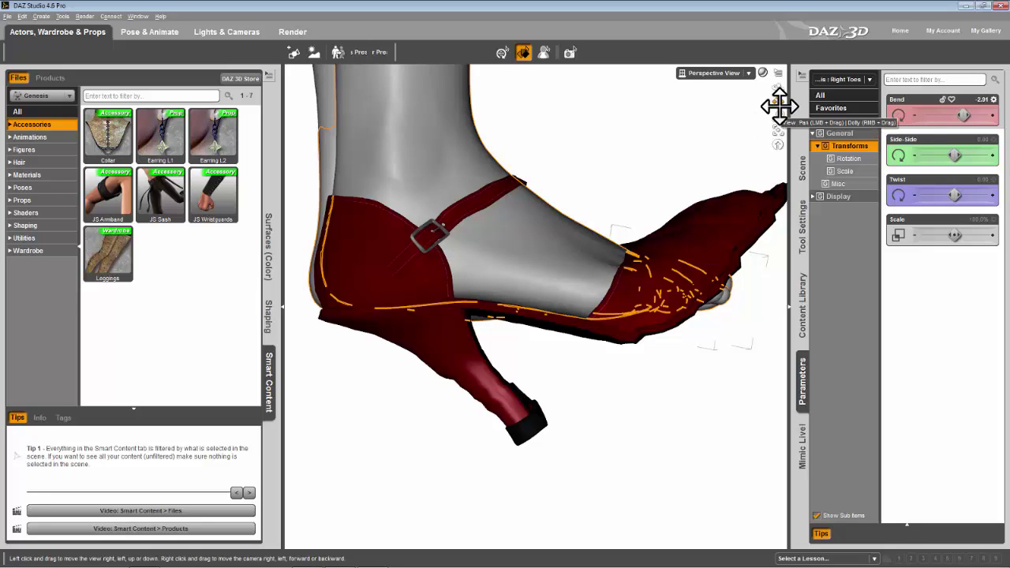
pyautogui.moveTo(776, 80); pyautogui.dragTo(839, 86)
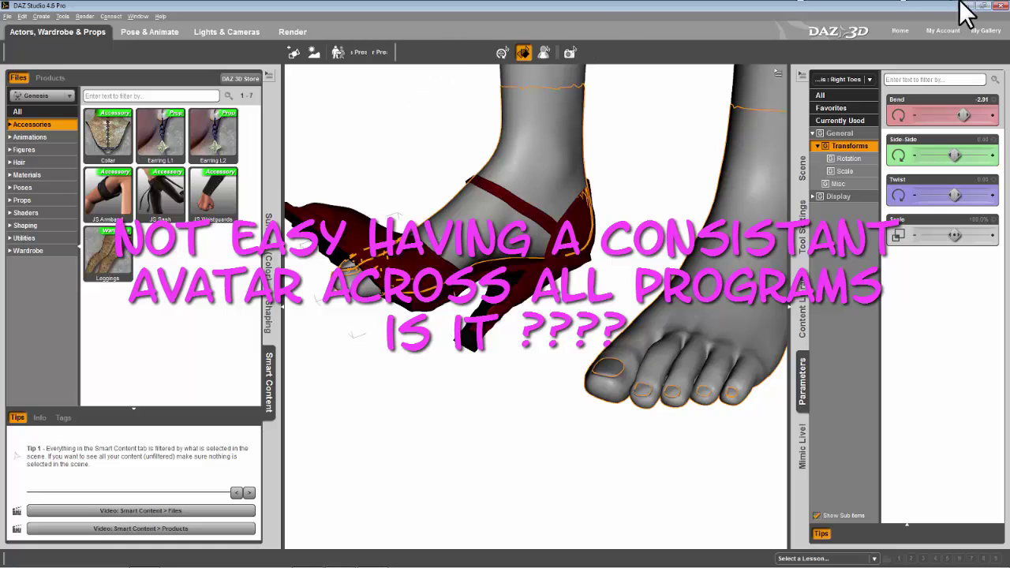
# Restore DAZ Studio to a smaller window, switch to a new Notepad document, and write "DON'T FIT"
pyautogui.click(984, 5)
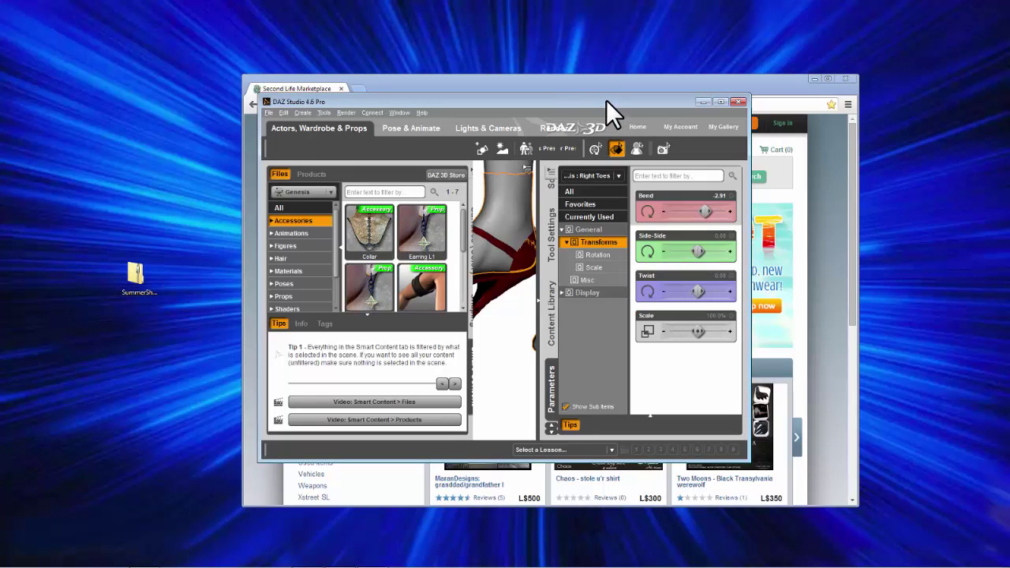
pyautogui.click(635, 84)
pyautogui.click(16, 557)
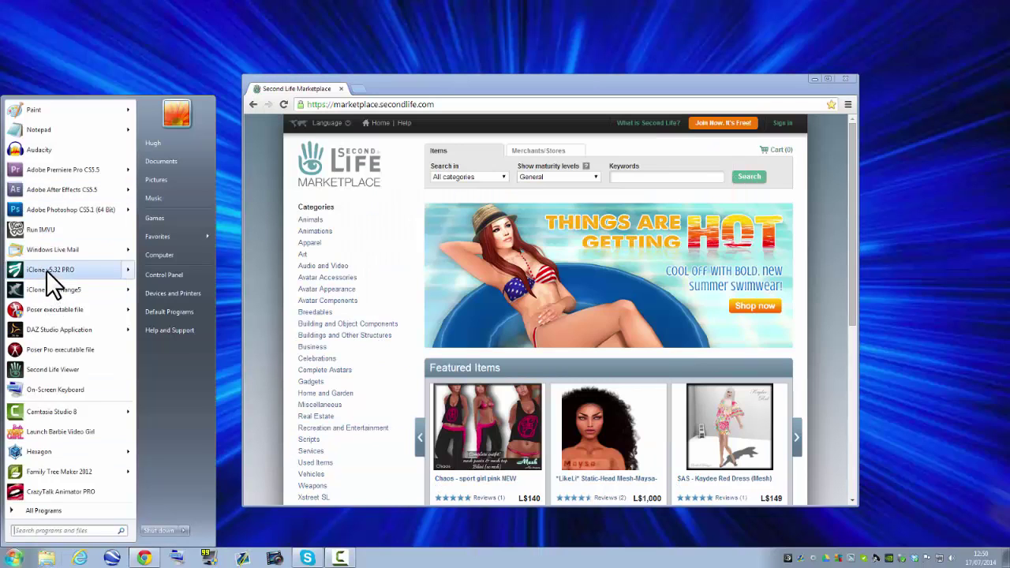
pyautogui.click(74, 131)
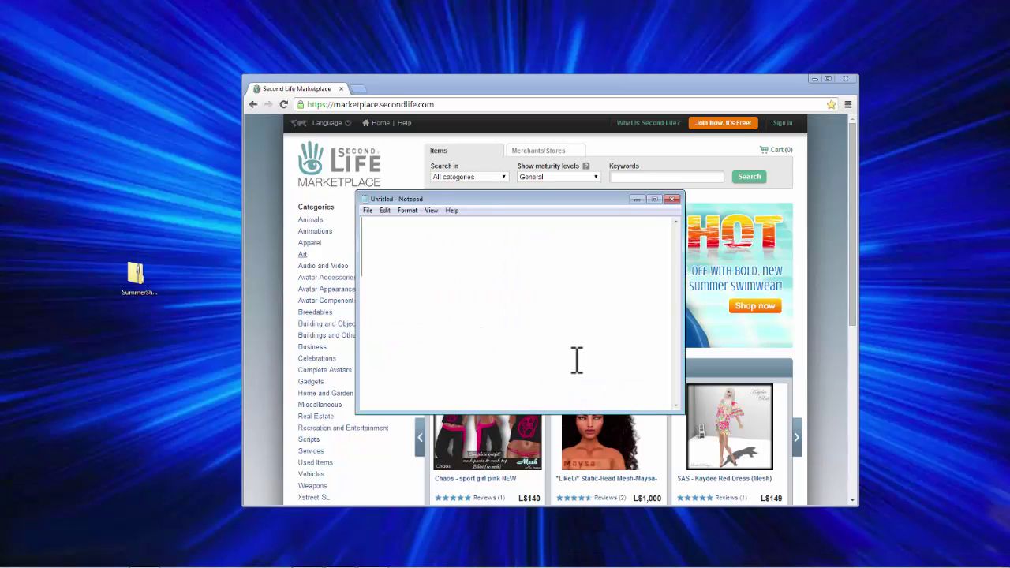
pyautogui.write('D')
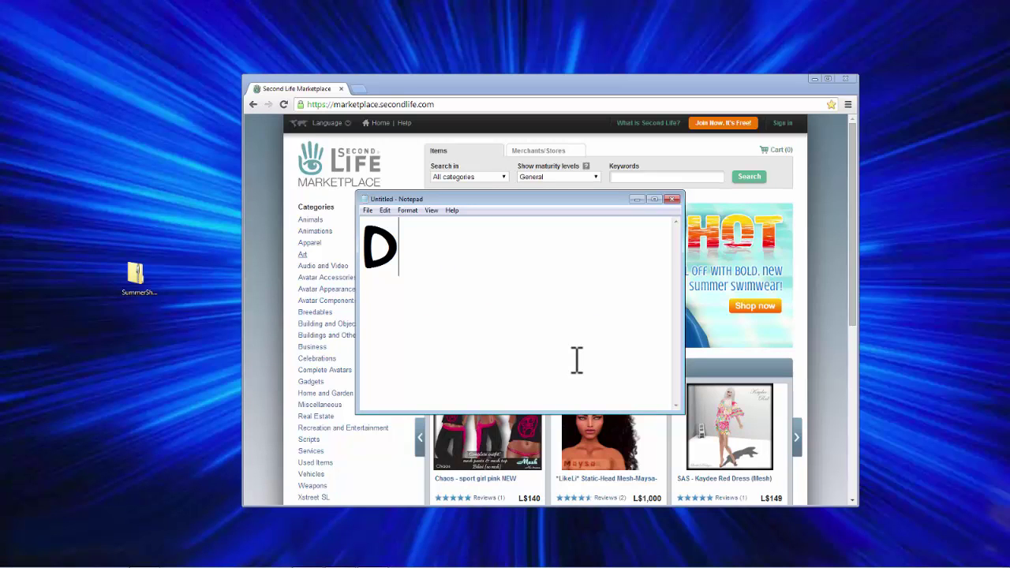
pyautogui.write('ON')
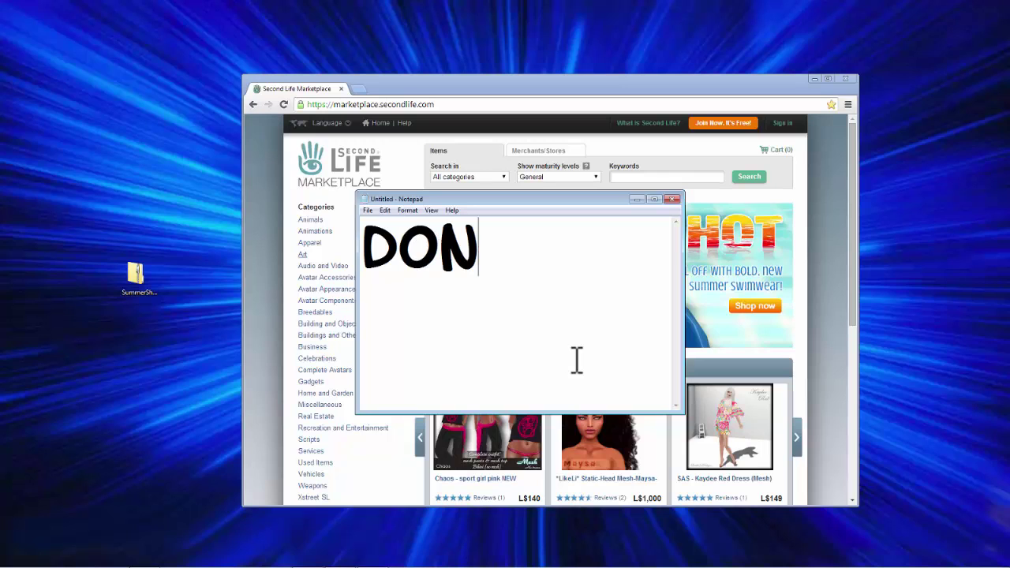
pyautogui.write("'T F")
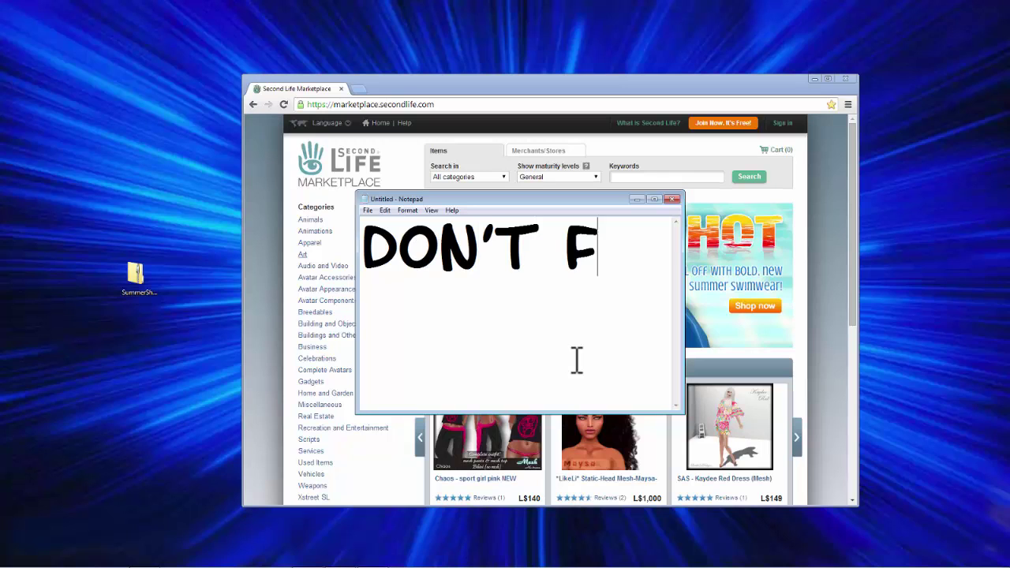
pyautogui.write('IT')
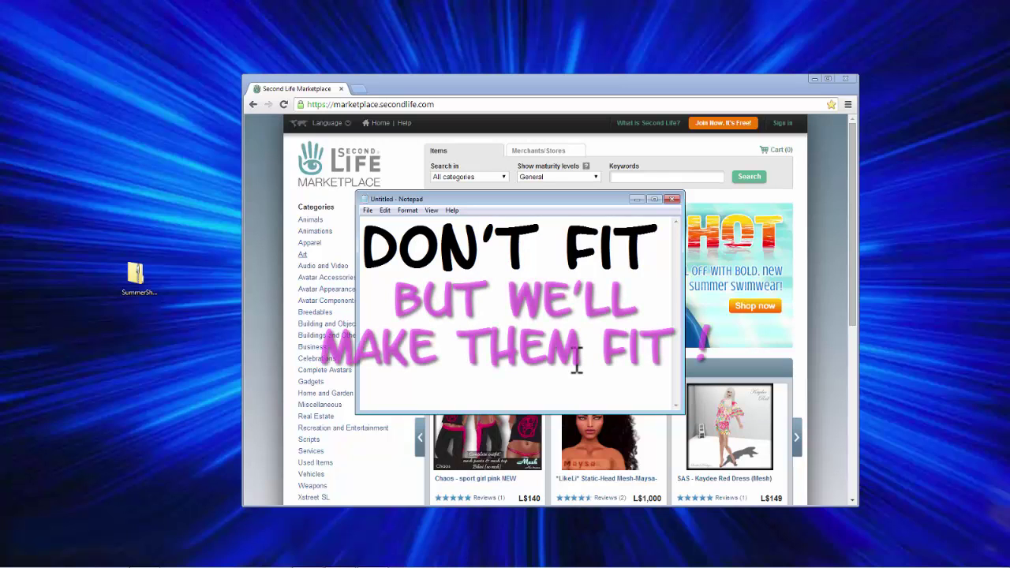